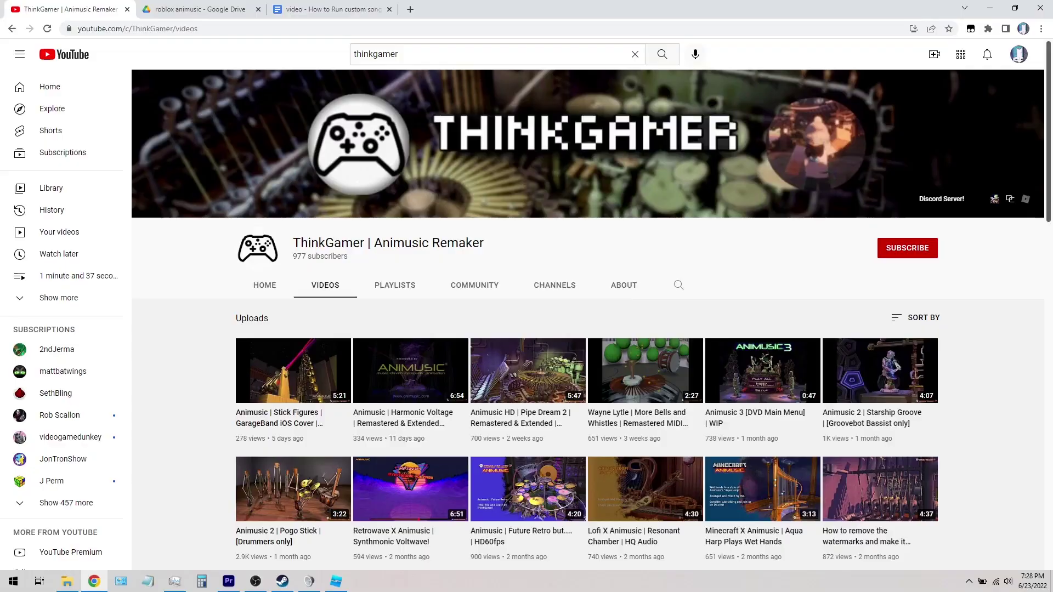
Open a Pipe Dream video from the remake channel's uploads and scroll down to its description
scroll(587, 318, "down", 8)
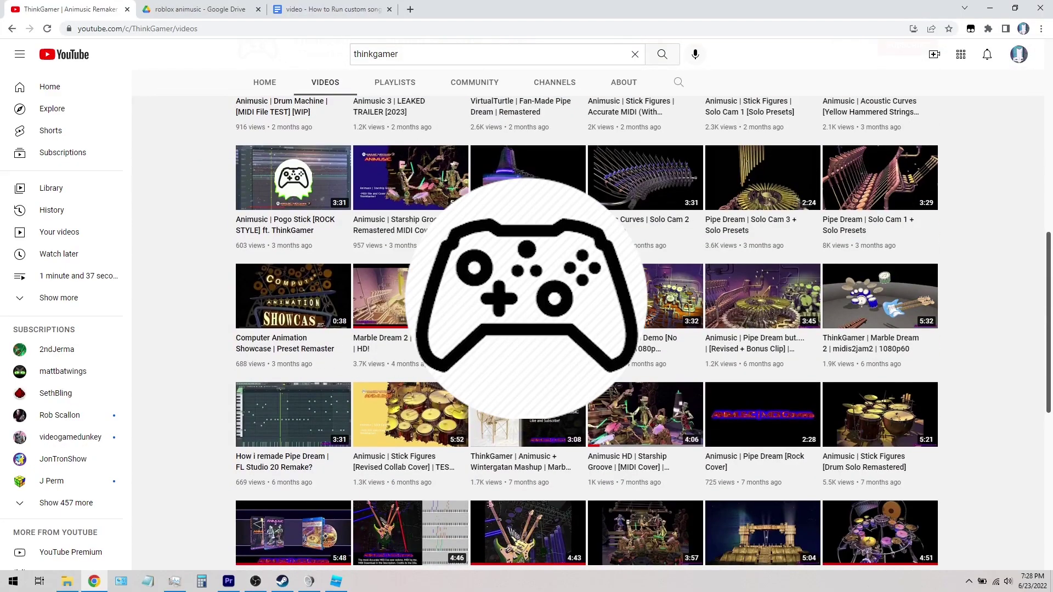
left_click(416, 296)
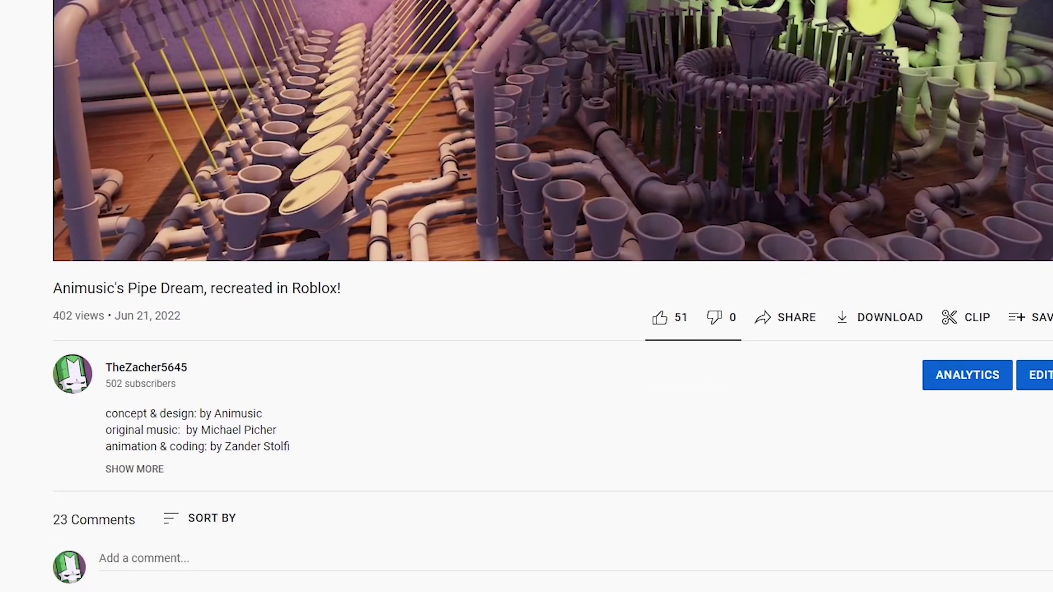
scroll(527, 296, "down", 5)
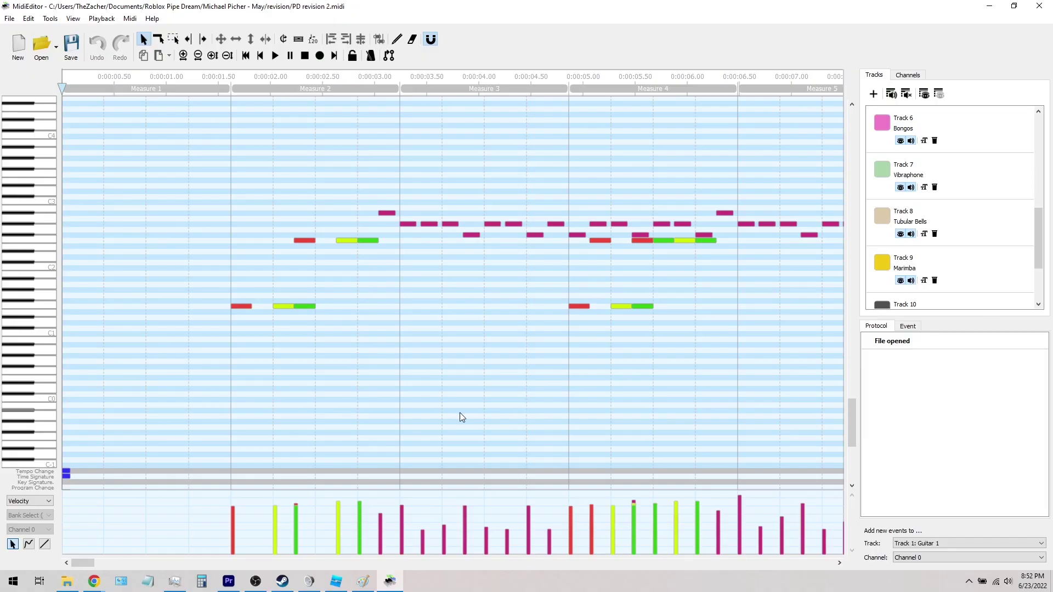
scroll(461, 417, "right", 10)
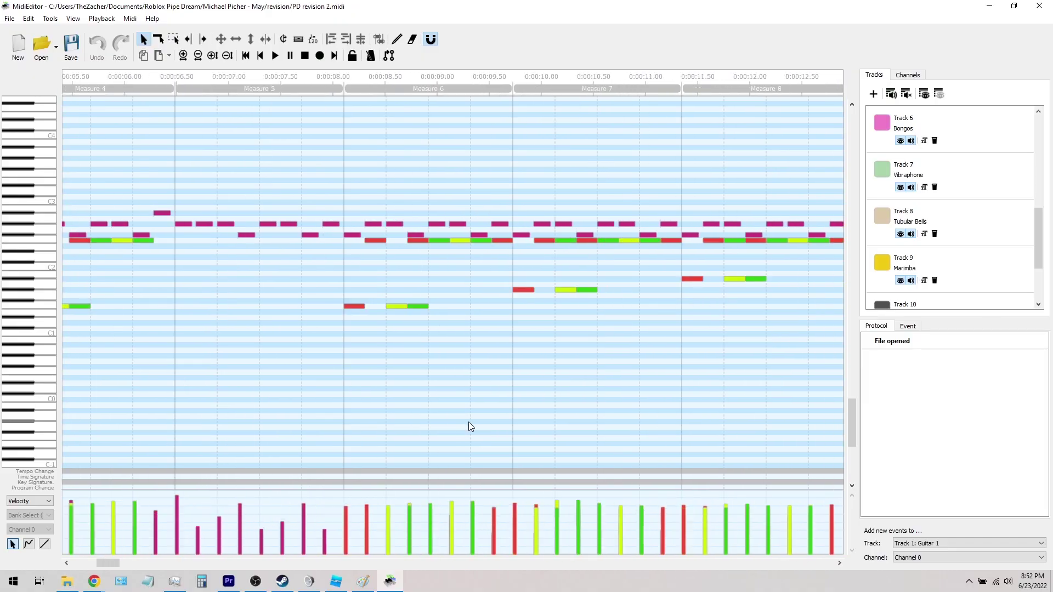
scroll(495, 421, "down", 3, "ctrl")
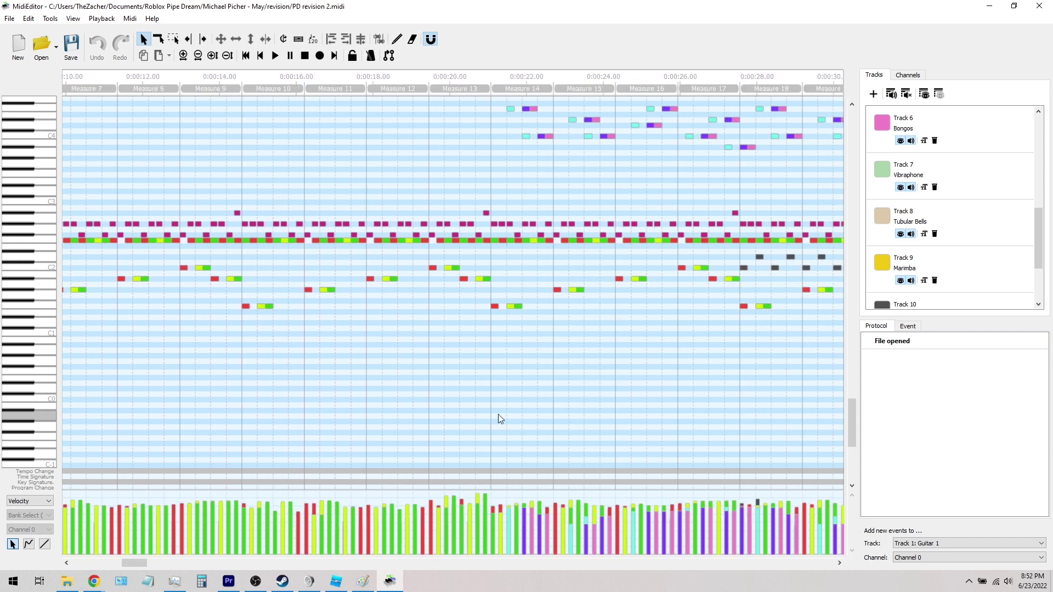
left_click(853, 390)
scroll(852, 385, "up", 1)
scroll(700, 391, "right", 15)
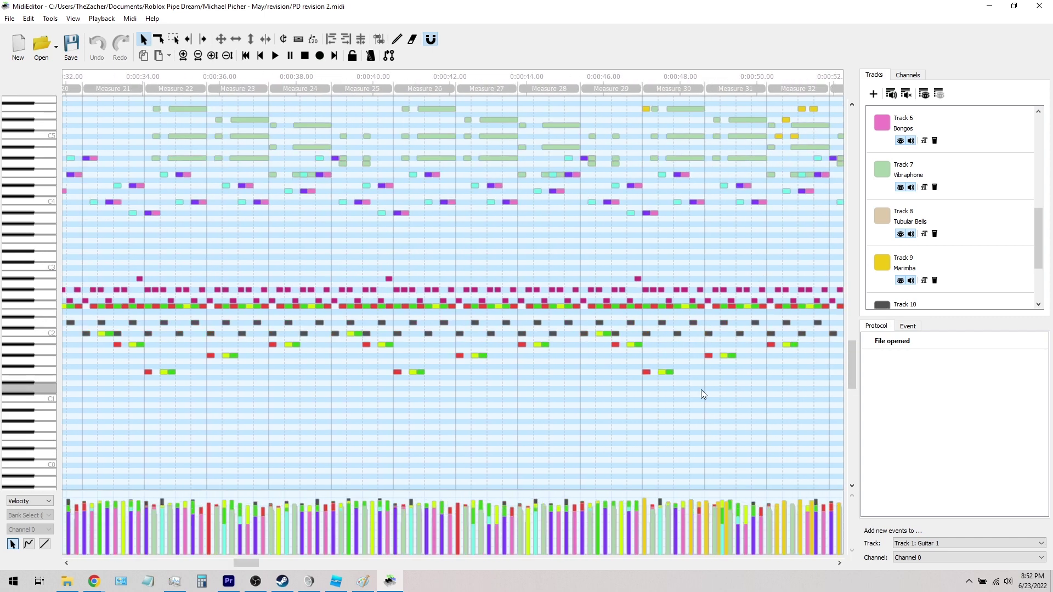
scroll(854, 357, "up", 3)
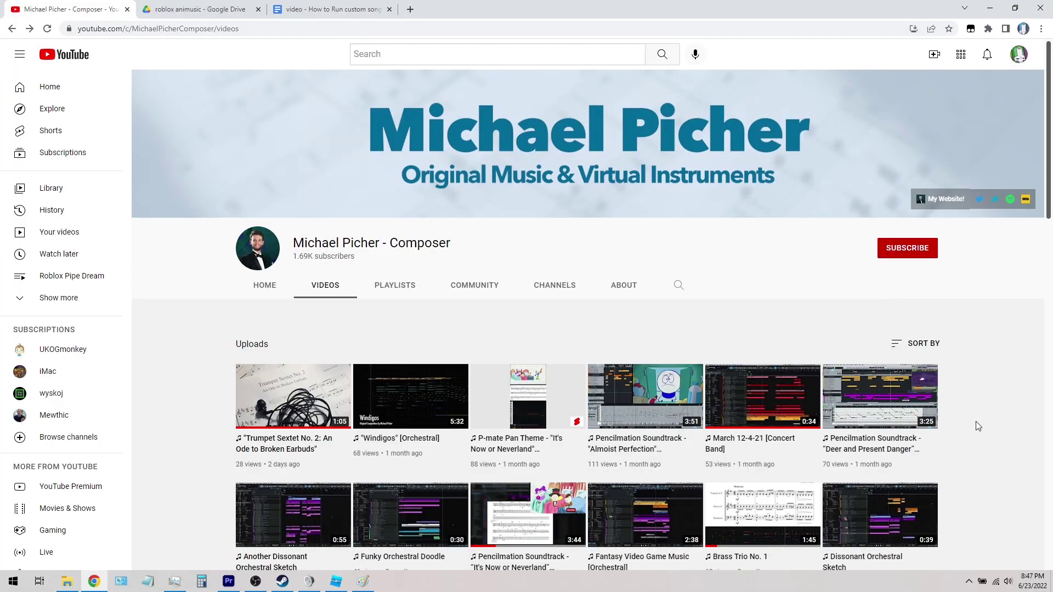
scroll(978, 426, "down", 6)
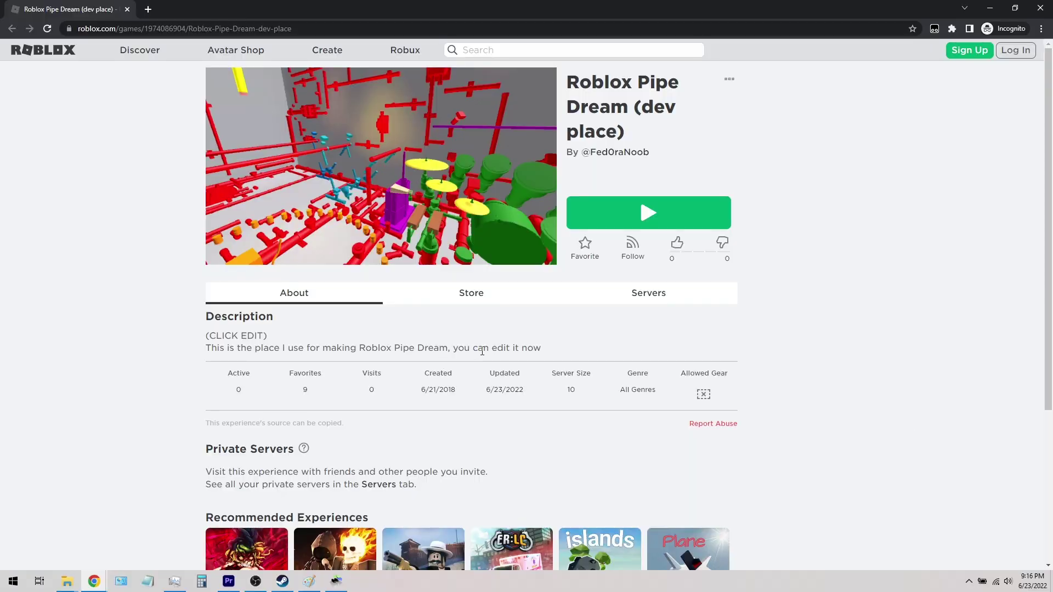
From the Pipe Dream game page, launch the dev place in Roblox Studio with Edit
left_click_drag(642, 107, 620, 132)
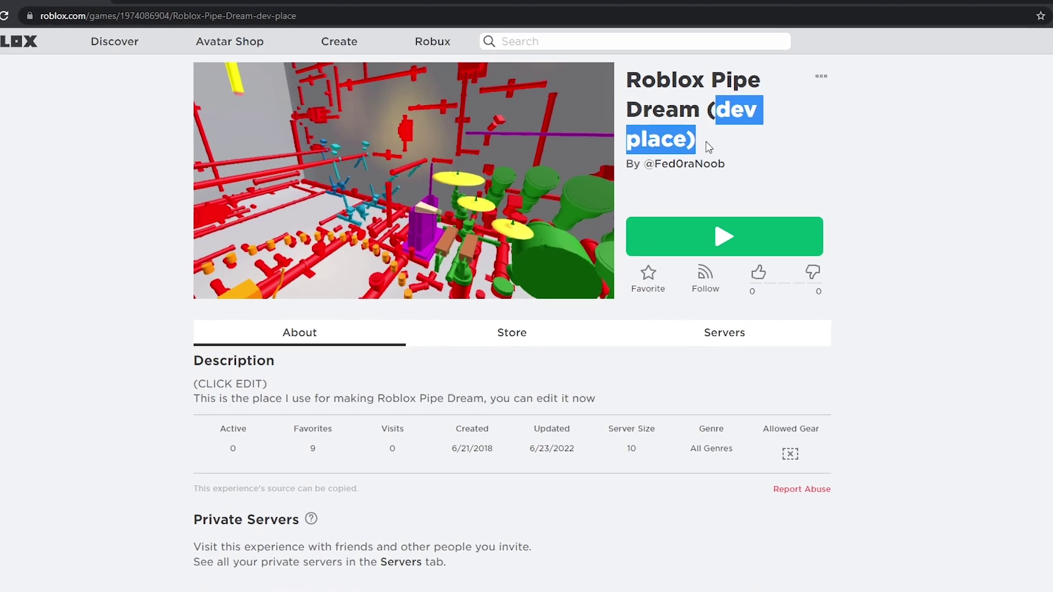
left_click(788, 141)
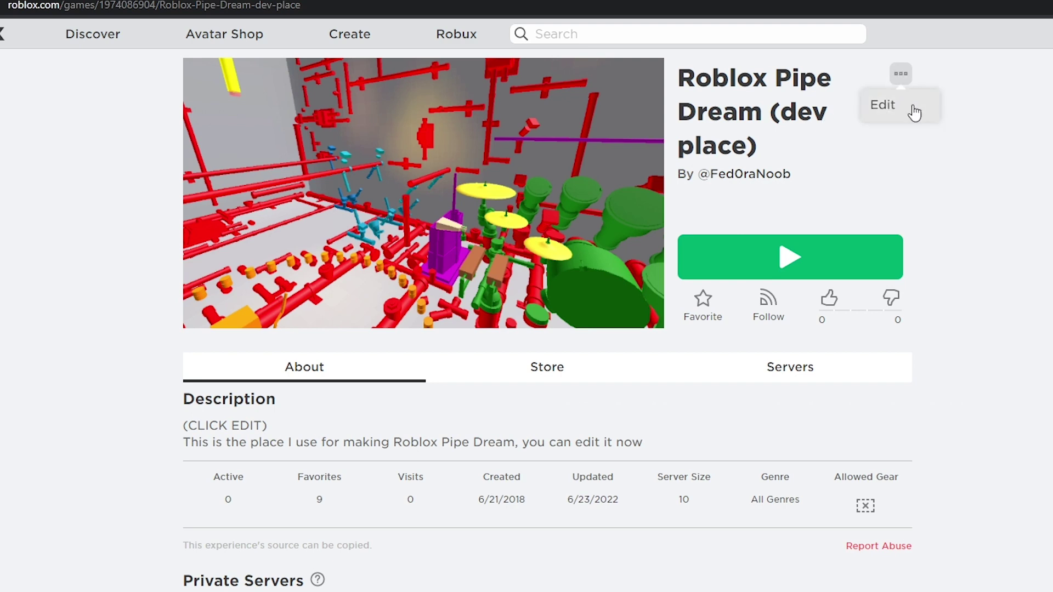
left_click(882, 112)
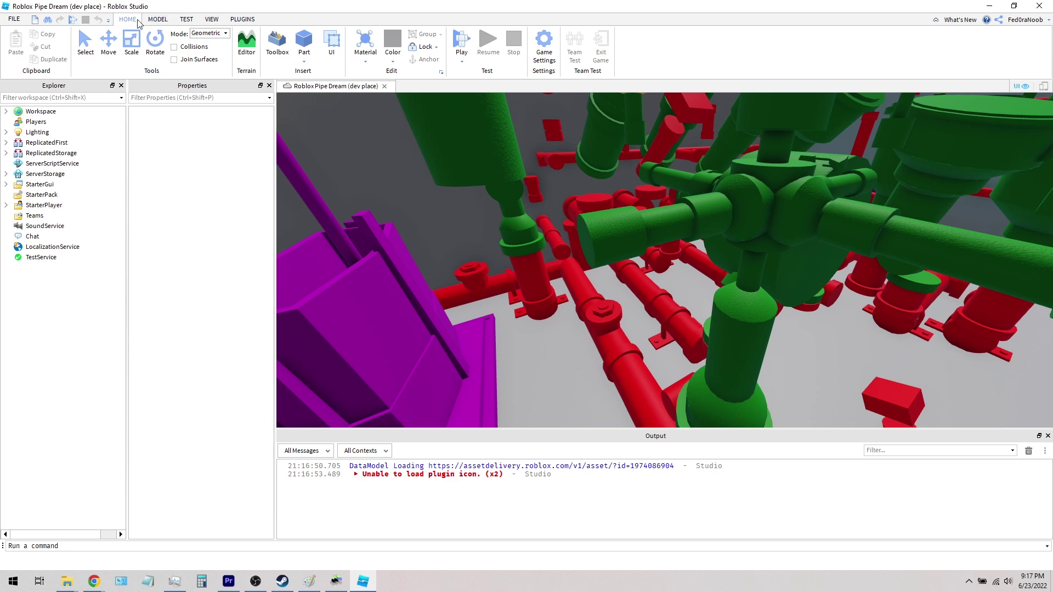
Collapse the ribbon, then expand Workspace and the MIDI Table scripts in Explorer
double_click(138, 20)
key("F8")
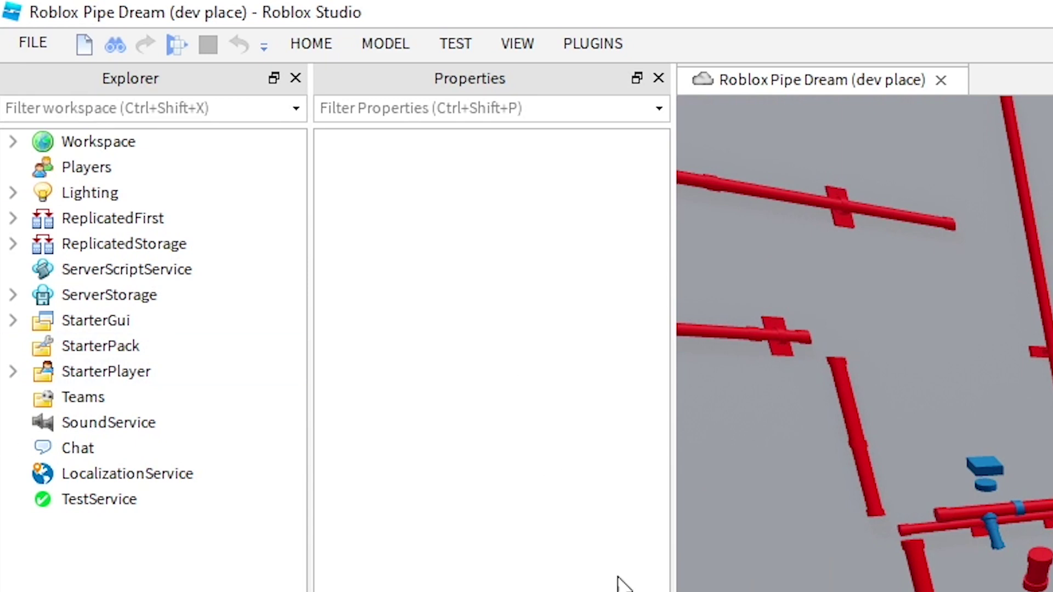
left_click(13, 141)
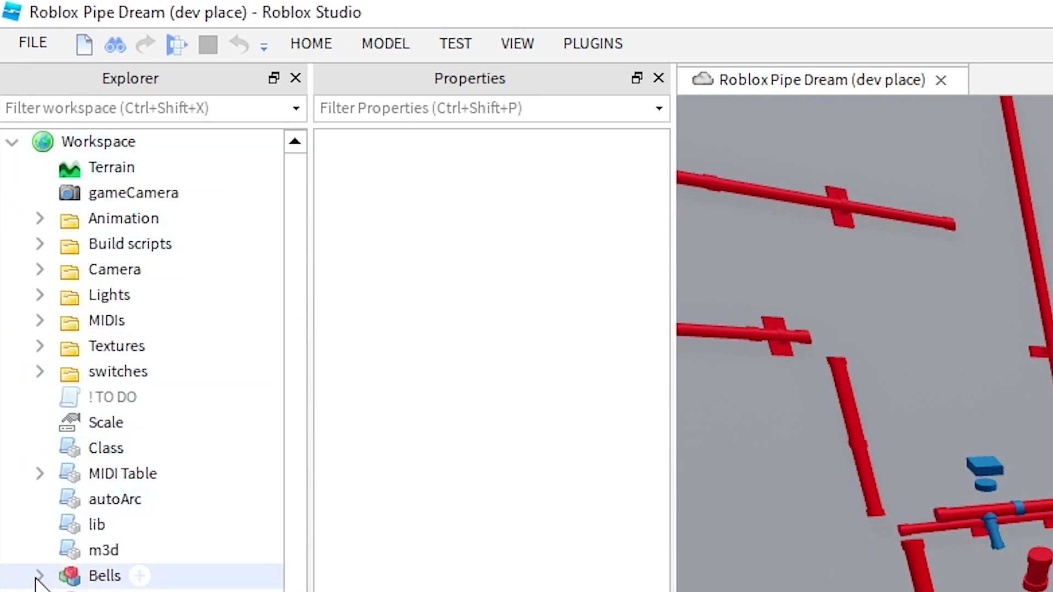
left_click(36, 473)
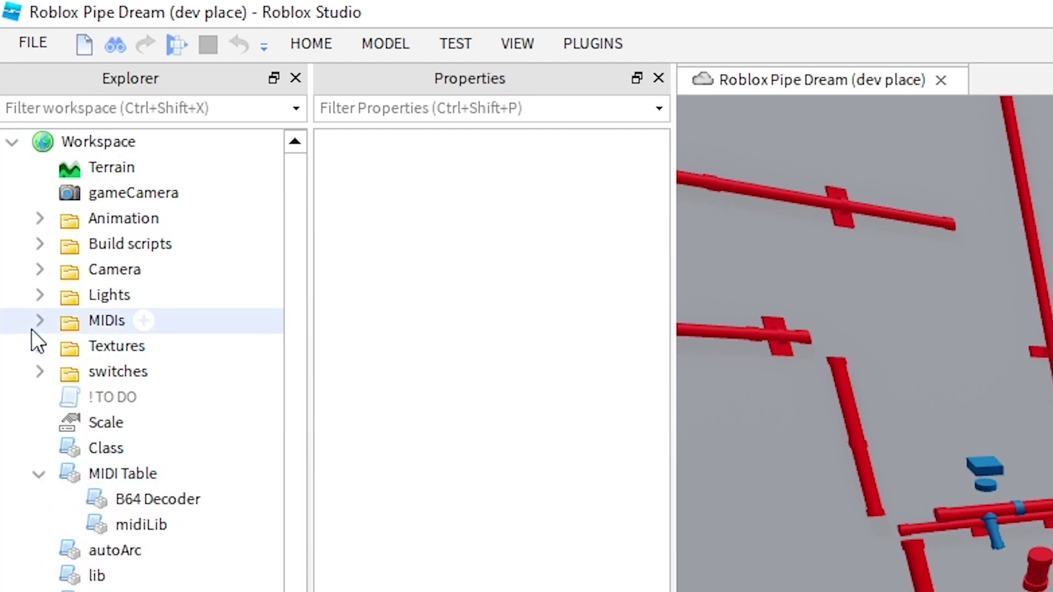
Browse the Camera, Build scripts and Animation folders, then select all seven folders from Animation to switches
left_click(36, 274)
left_click(38, 245)
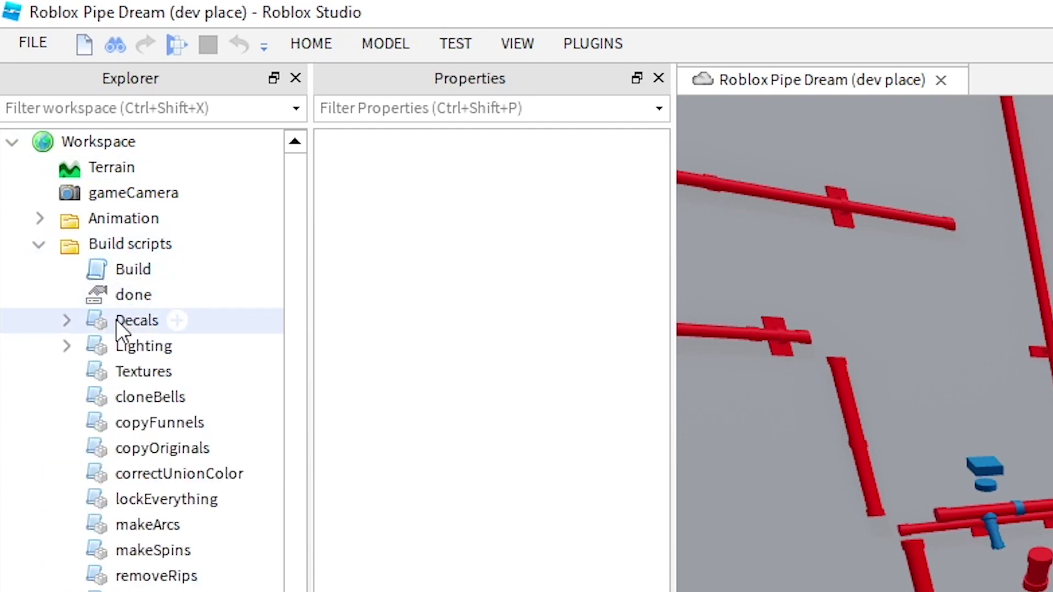
left_click(40, 219)
scroll(143, 383, "down", 5)
scroll(137, 395, "up", 5)
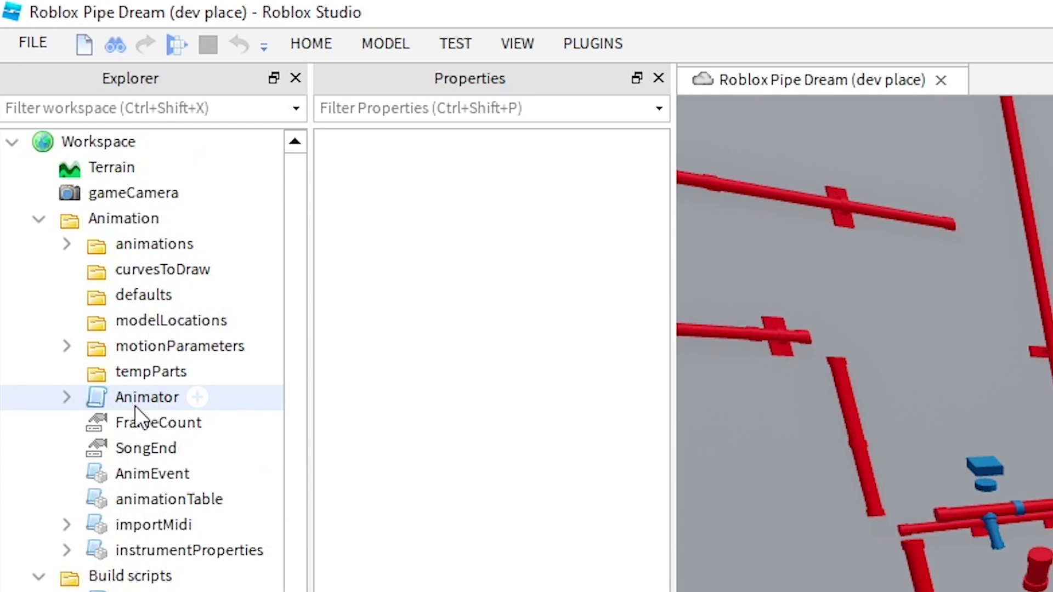
left_click(39, 219)
left_click(40, 244)
left_click(39, 270)
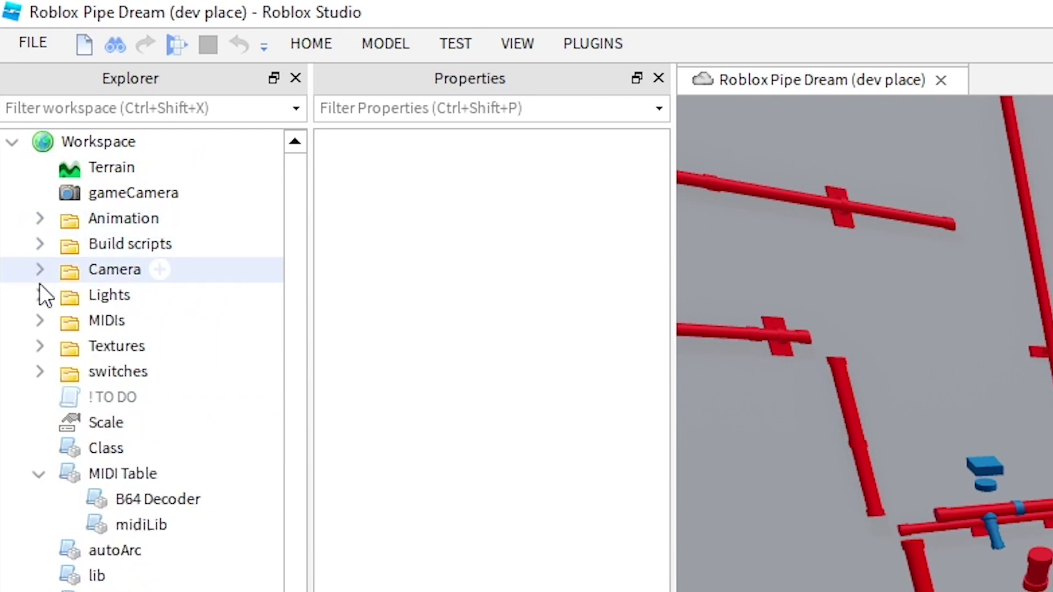
left_click(90, 370)
left_click(127, 225, "shift")
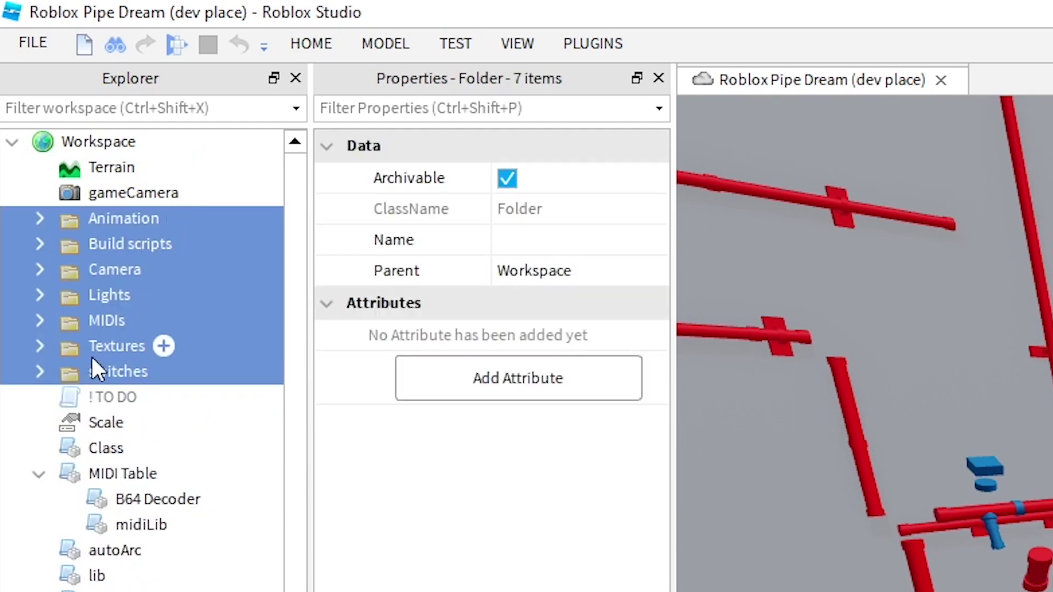
Expand the switches folder and read its readme script documentation
left_click(97, 373)
left_click(38, 375)
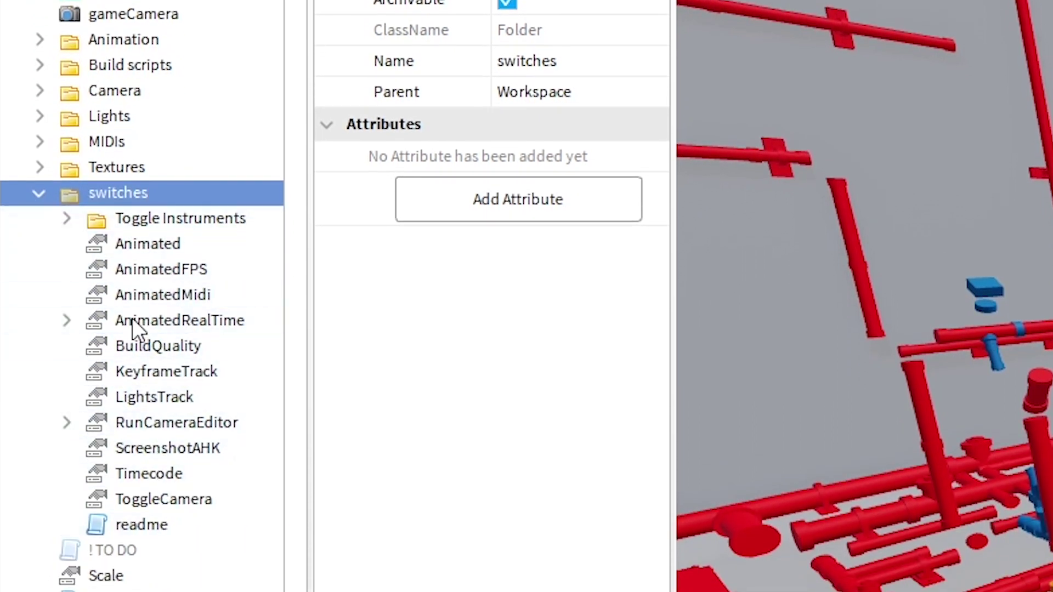
left_click(116, 523)
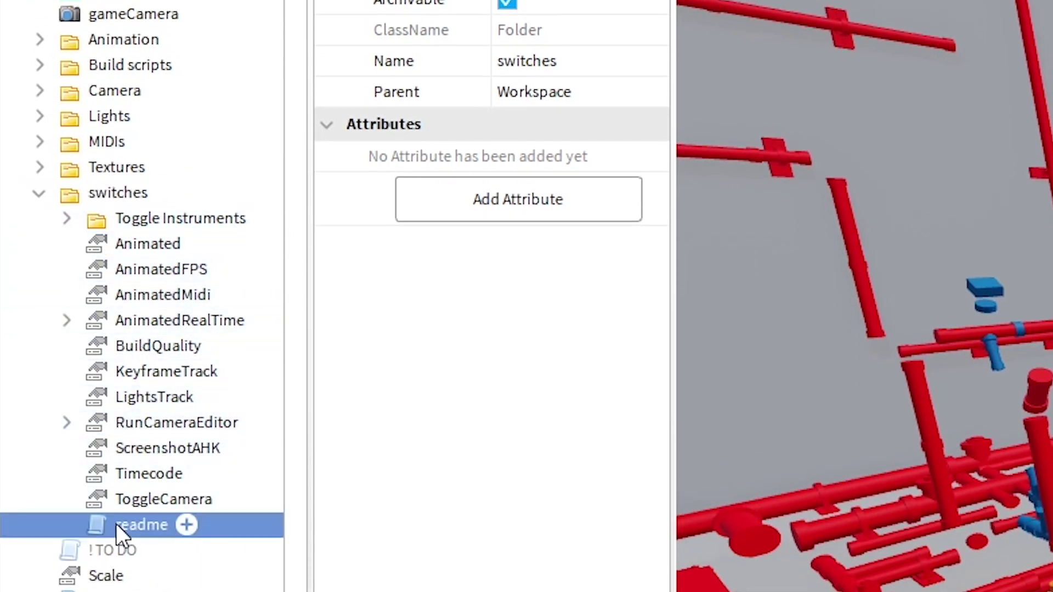
double_click(117, 523)
scroll(724, 362, "down", 8)
scroll(724, 362, "up", 4)
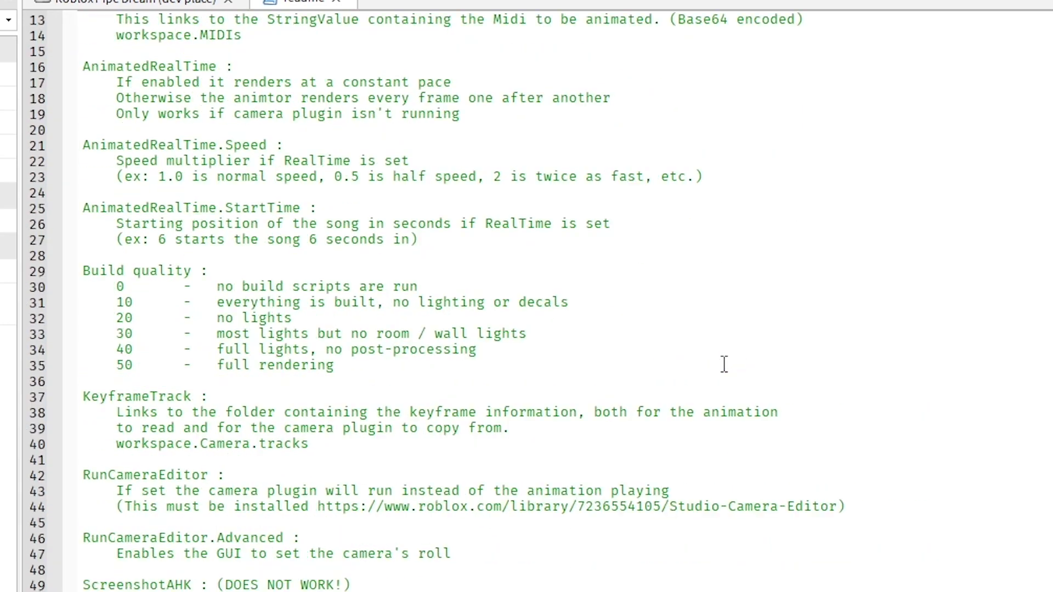
scroll(724, 363, "up", 1)
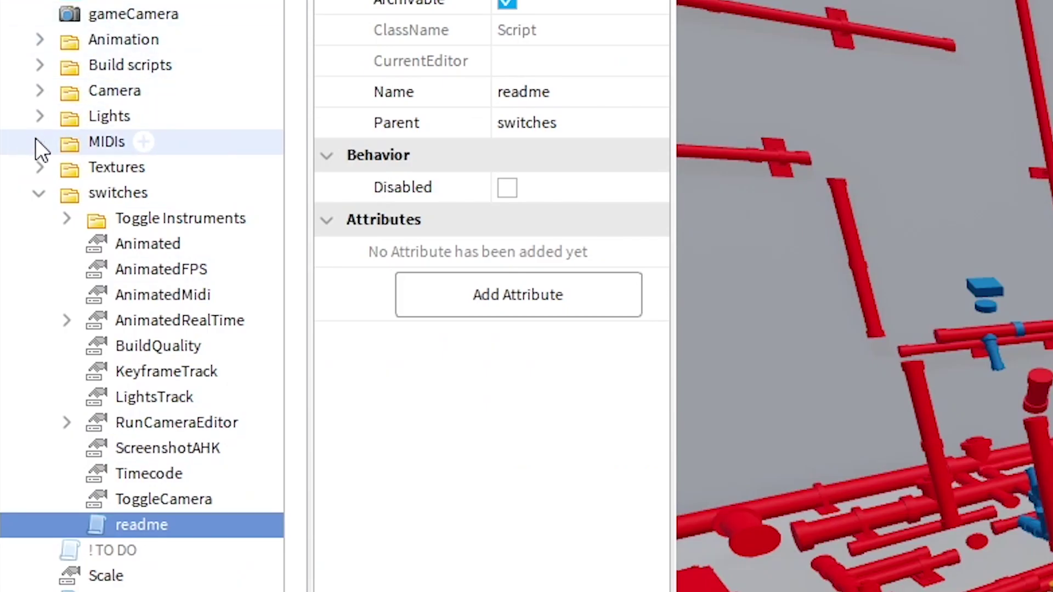
Review the stored MIDIs and set AnimatedMidi's Value to the first userSong iMac MIDI
left_click(37, 141)
left_click(109, 142)
left_click(166, 268)
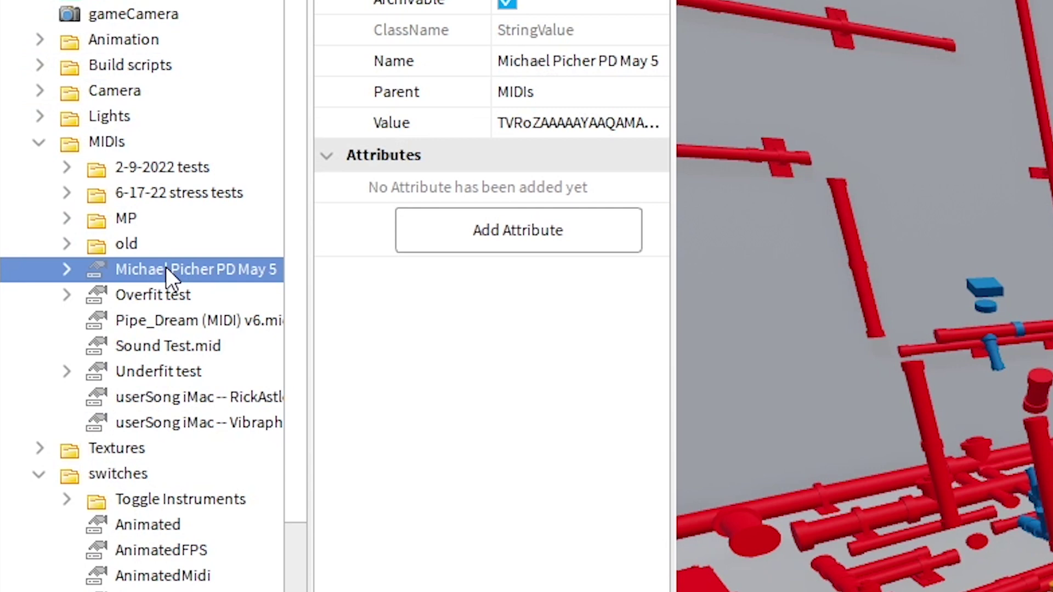
left_click(171, 417, "shift")
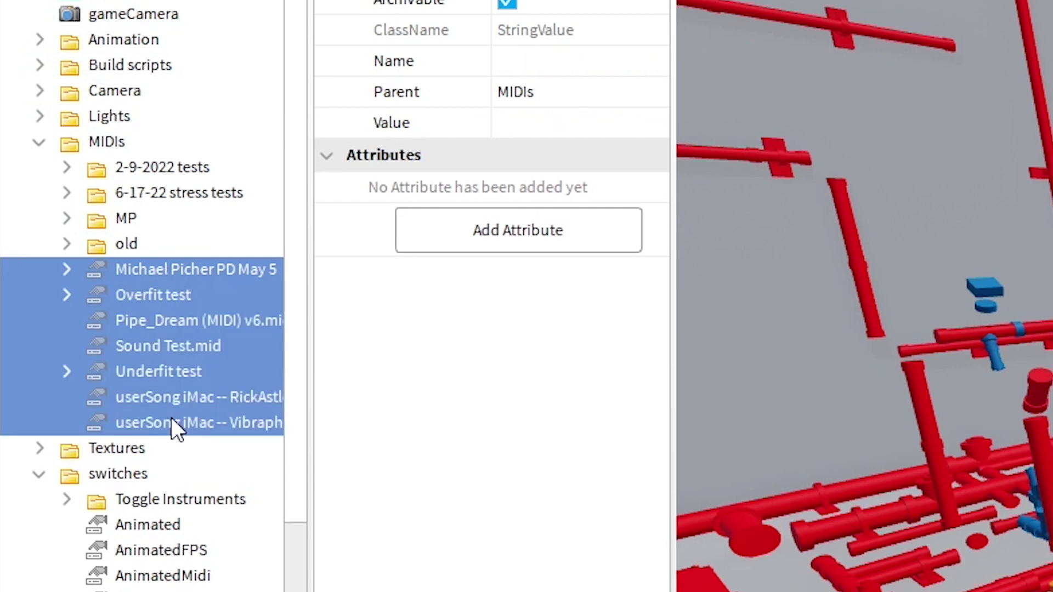
left_click(161, 351)
left_click(222, 573)
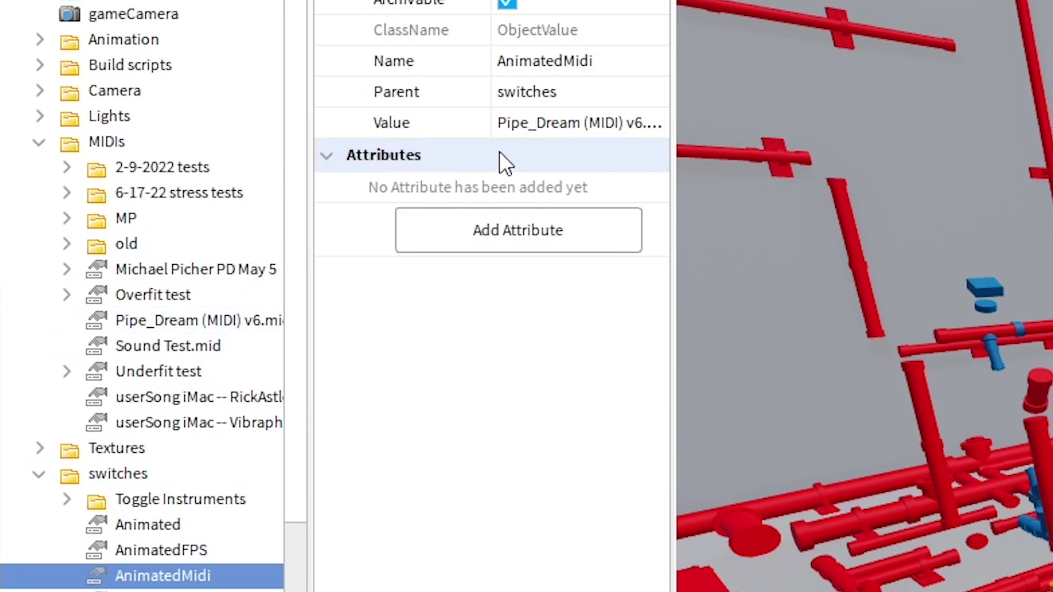
left_click(564, 130)
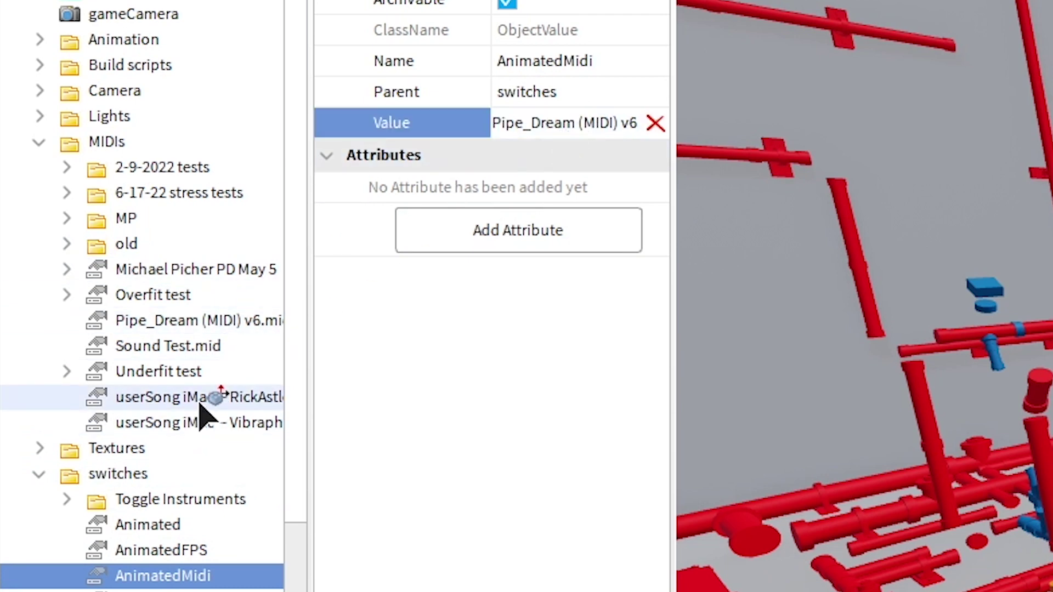
left_click(213, 390)
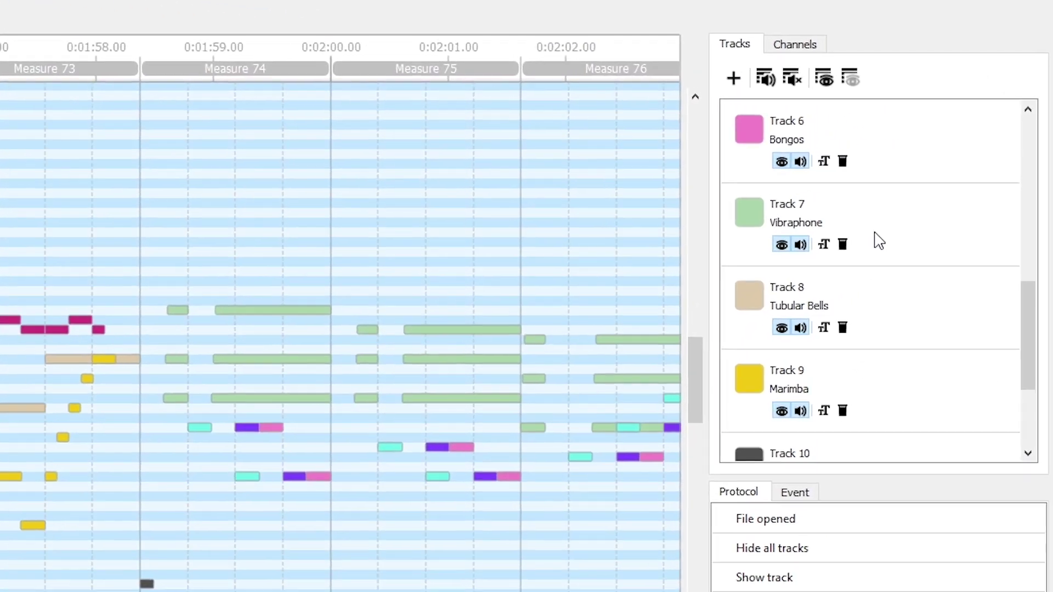
Isolate Track 7 Vibraphone so only its notes show in the MidiEditor piano roll
scroll(879, 241, "down", 2)
scroll(879, 241, "up", 6)
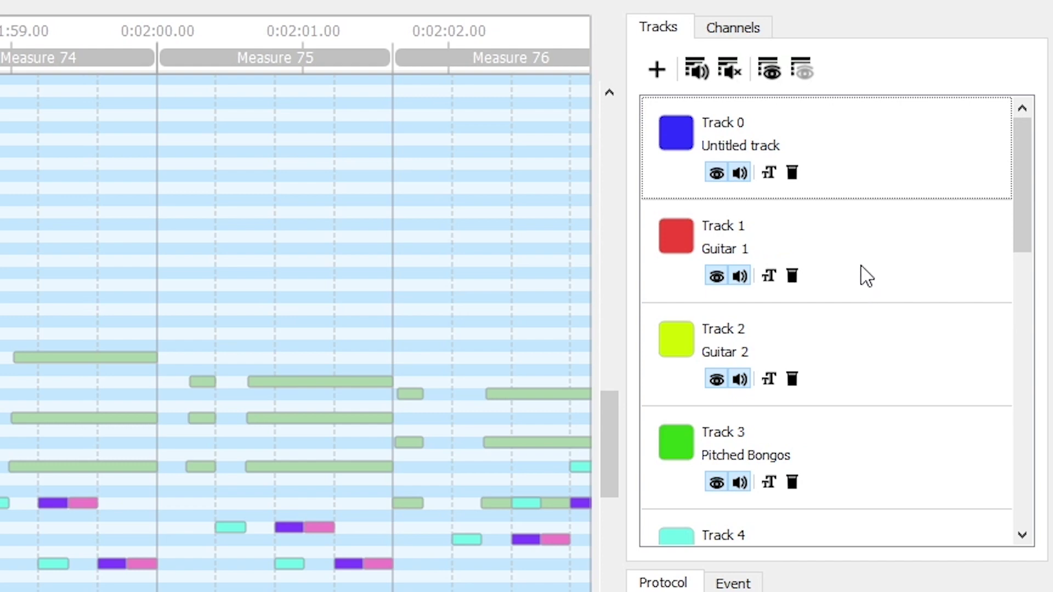
scroll(867, 276, "down", 4)
scroll(847, 307, "up", 2)
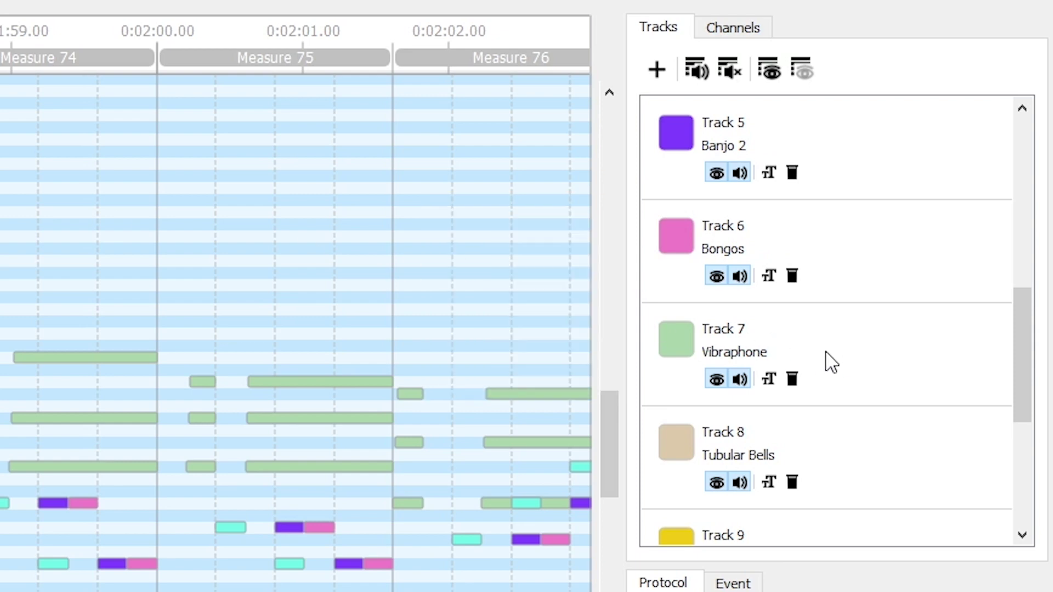
scroll(822, 336, "up", 3)
scroll(827, 343, "down", 3)
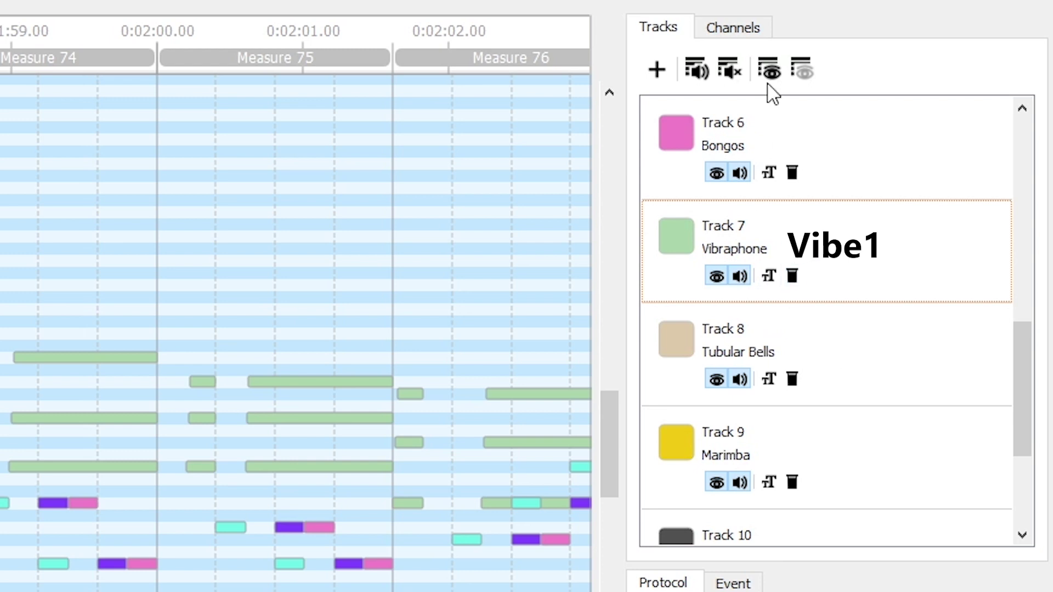
left_click(802, 75)
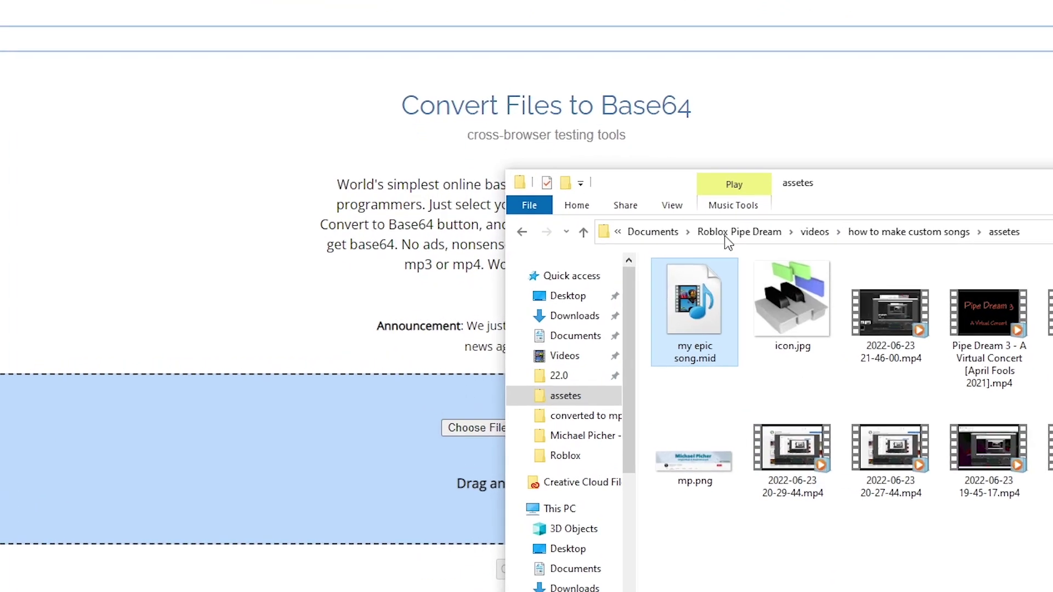
Load my epic song.mid into the Browserling converter and convert it to Base64
left_click_drag(692, 279, 568, 516)
scroll(568, 516, "down", 3)
left_click(565, 428)
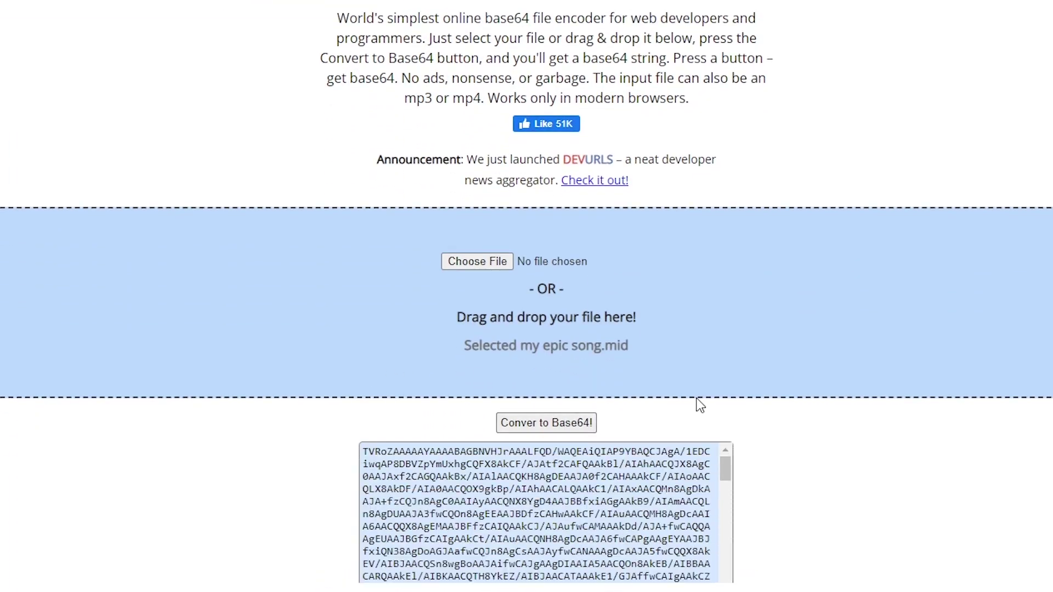
scroll(696, 404, "down", 5)
Enlarge the output box, then select and copy the entire Base64 string
left_click_drag(727, 519, 900, 588)
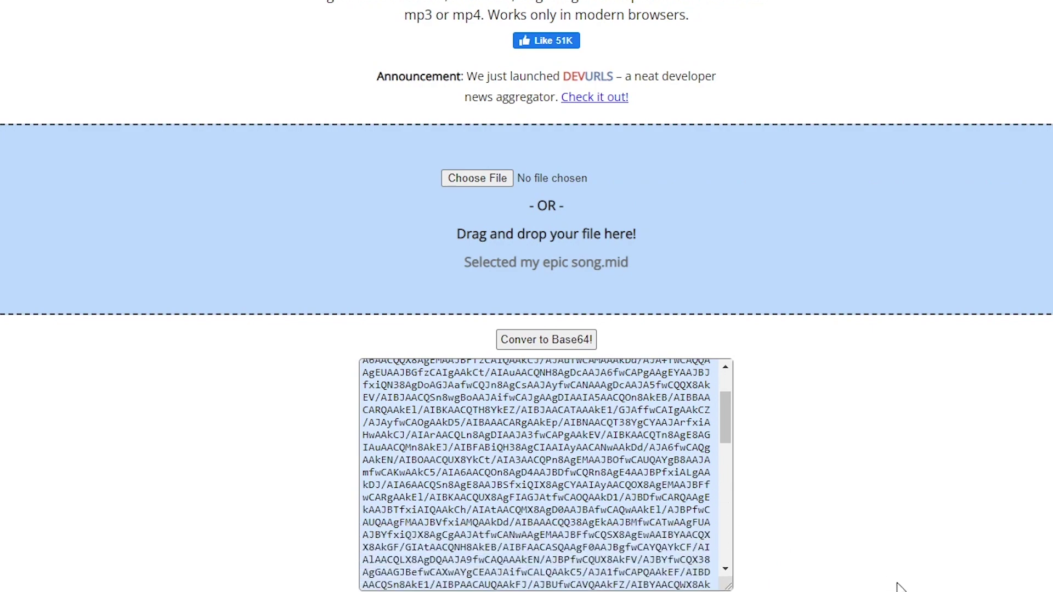
scroll(699, 469, "down", 5)
scroll(699, 469, "down", 3)
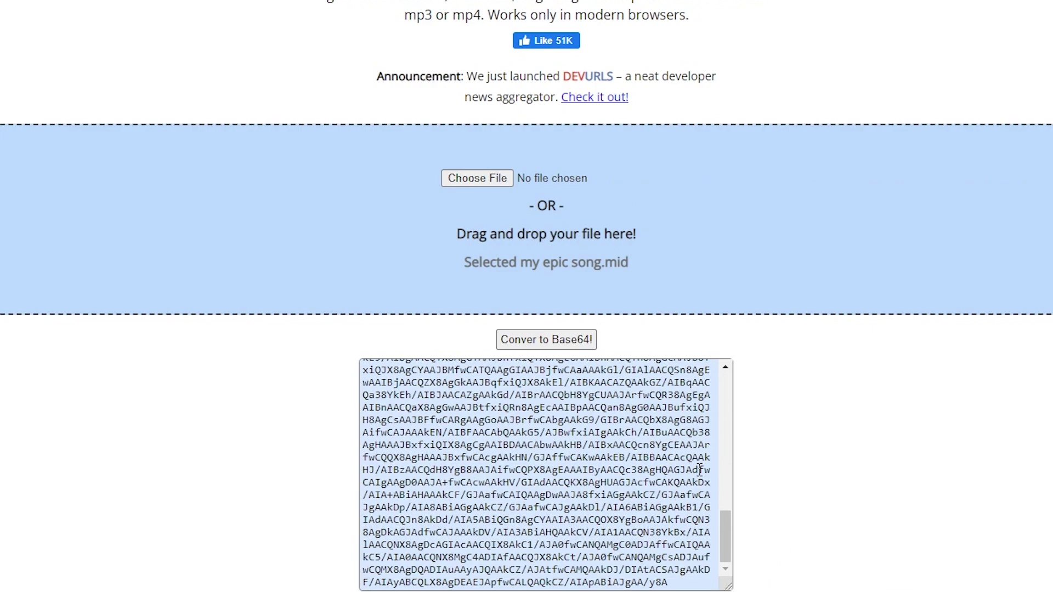
triple_click(689, 494)
right_click(667, 490)
left_click(719, 281)
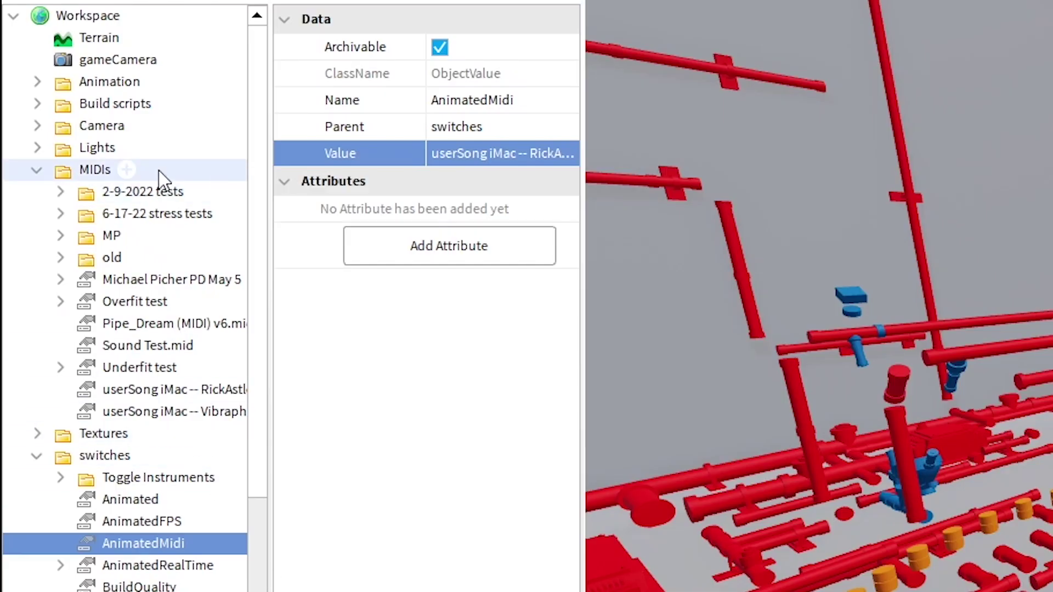
Insert an Epic Song StringValue under MIDIs and paste the Base64 string into its Value
left_click(127, 170)
type("stringva")
key("Return")
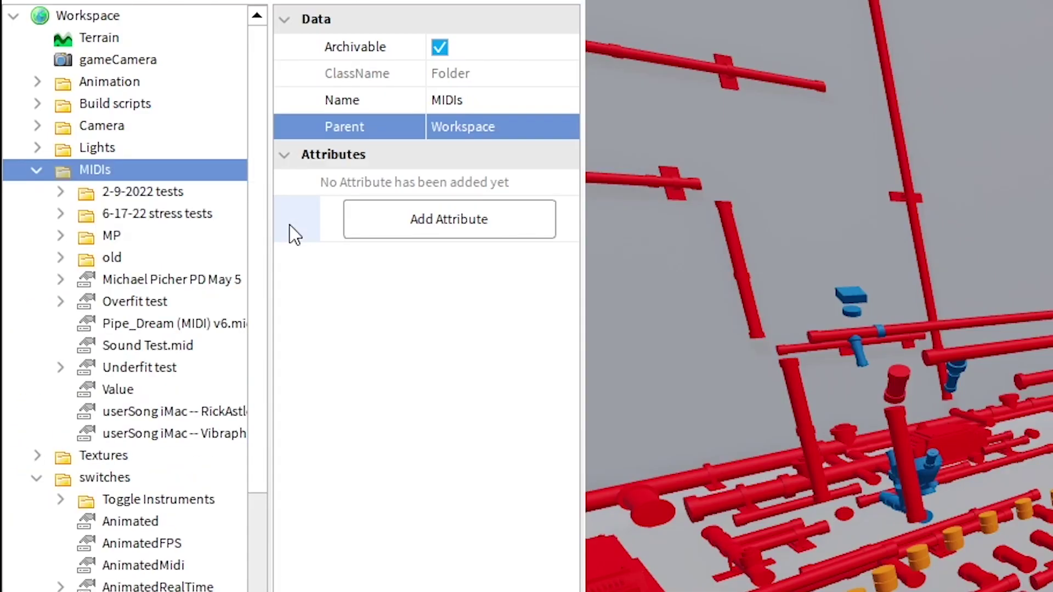
left_click(118, 390)
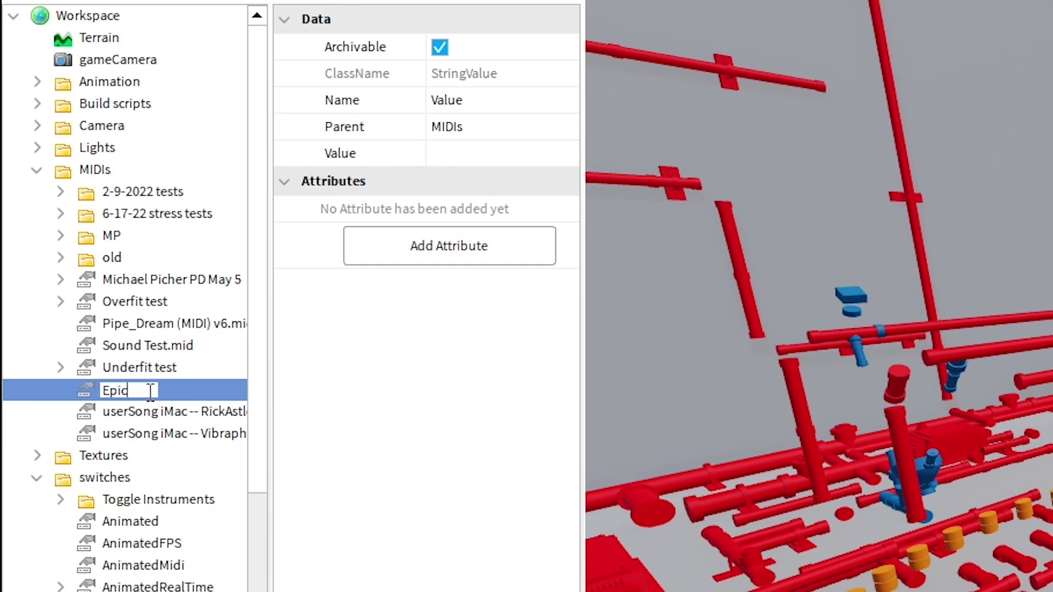
left_click(466, 155)
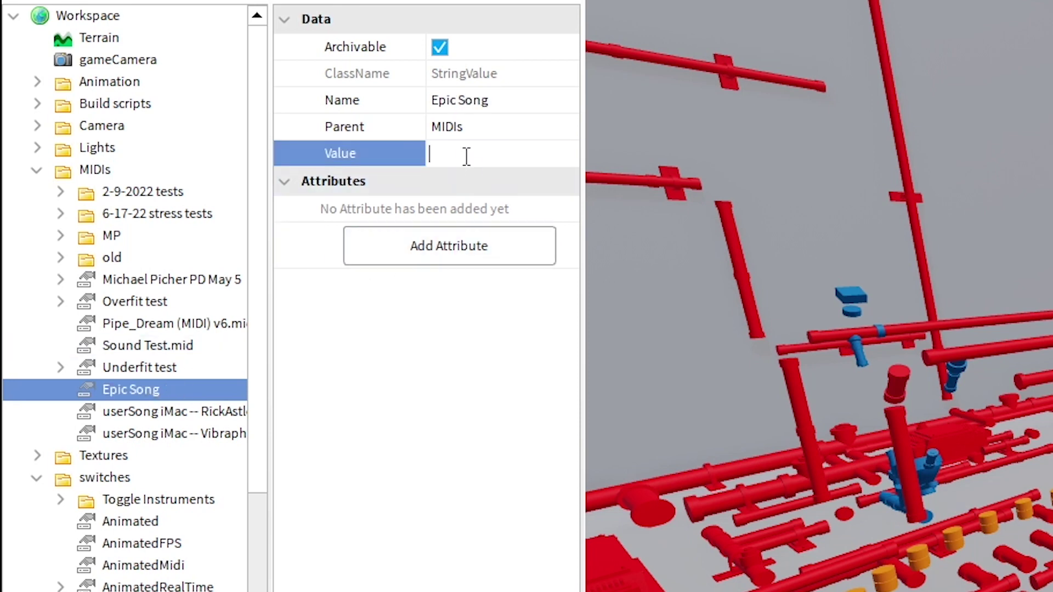
right_click(467, 158)
left_click(532, 286)
left_click(462, 351)
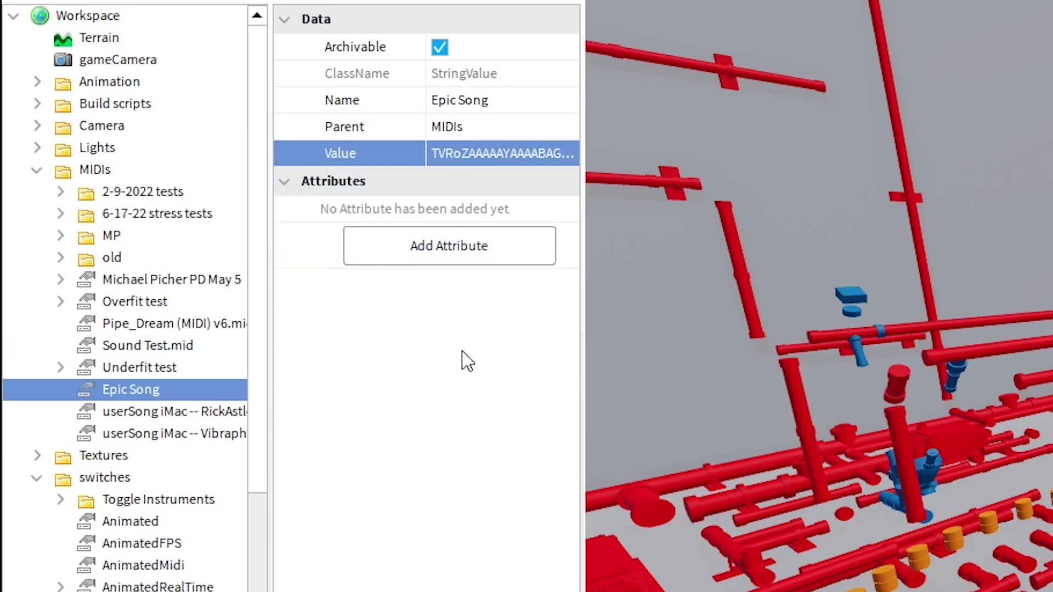
Set the AnimatedMidi switch's Value to Epic Song
left_click(206, 565)
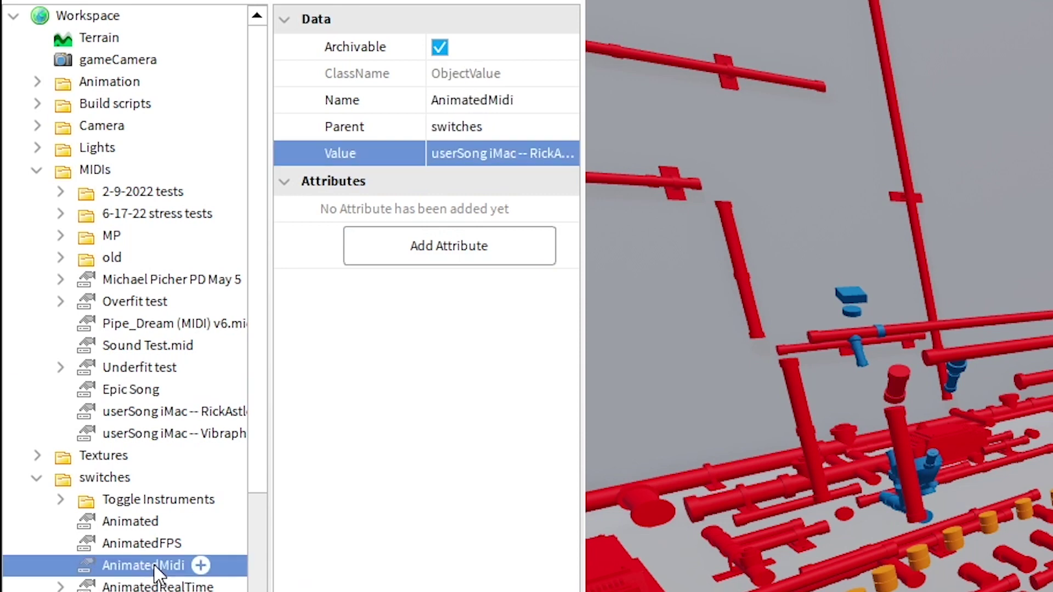
left_click(502, 159)
left_click(149, 390)
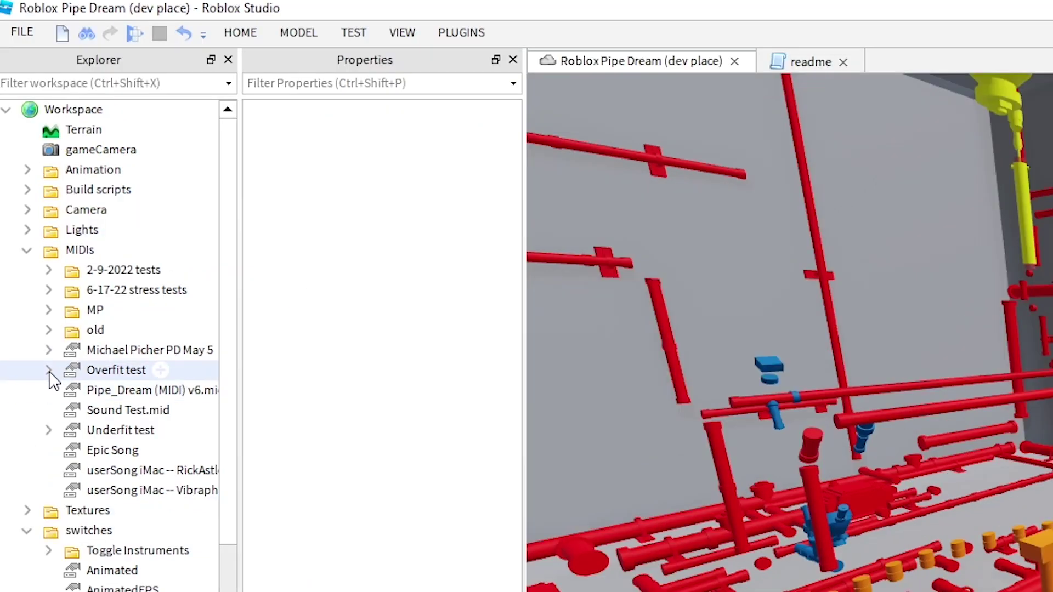
left_click(60, 301)
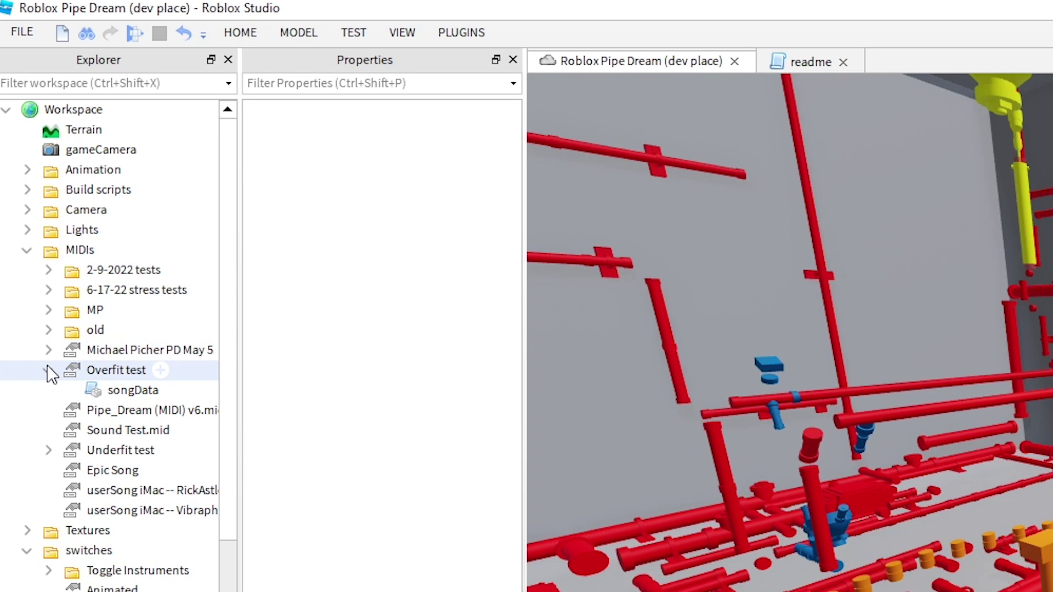
Copy an older song's songData module and paste it into Epic Song
left_click(49, 371)
left_click(48, 349)
left_click(92, 365)
left_click(48, 346)
left_click(99, 449)
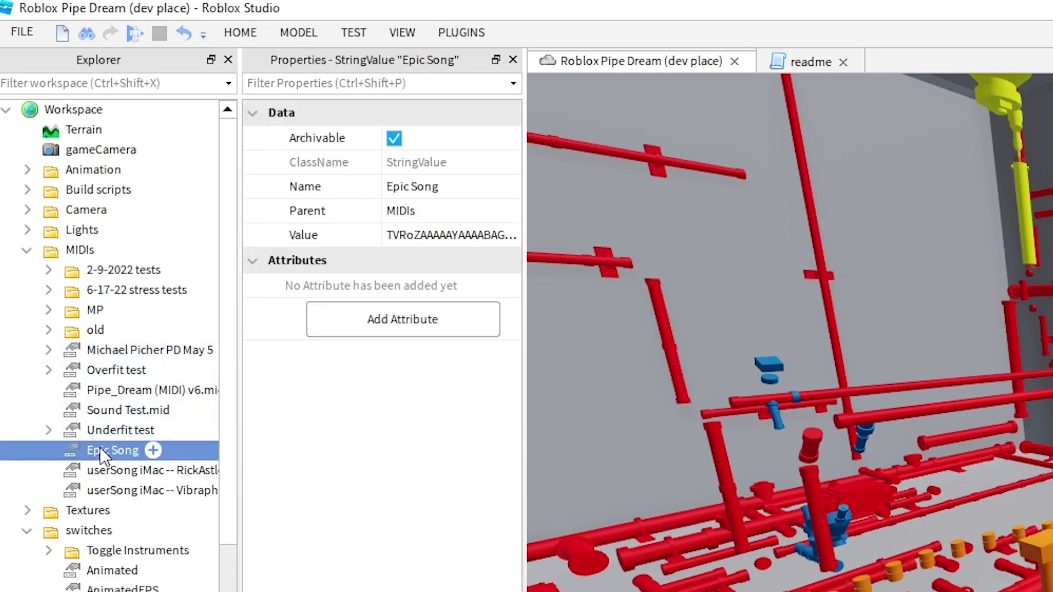
key("ctrl+shift+v")
Open Epic Song's songData and replace the Vibraphone track name
double_click(111, 464)
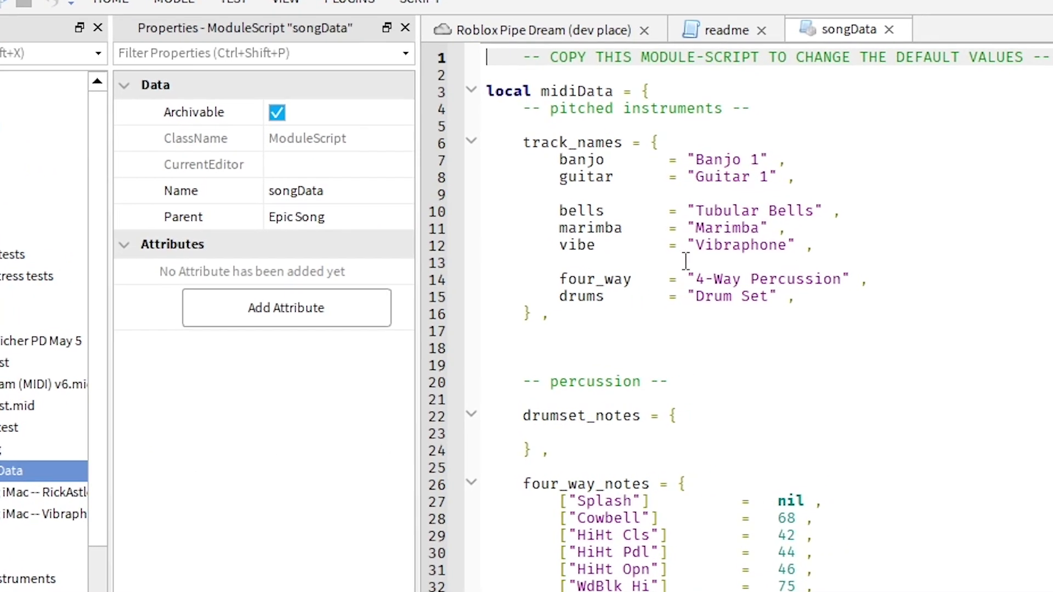
double_click(647, 214)
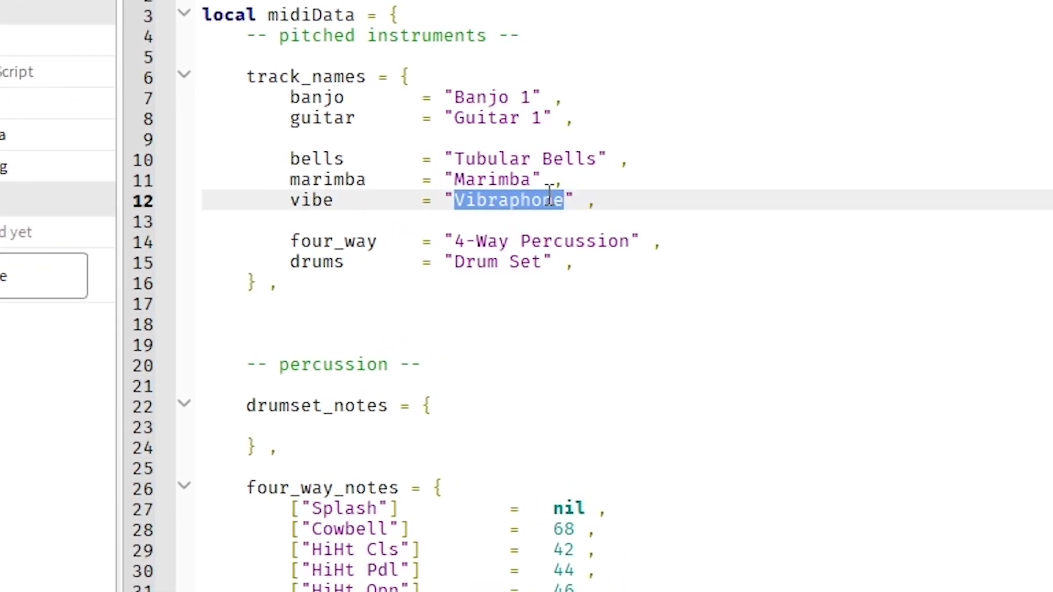
type("V")
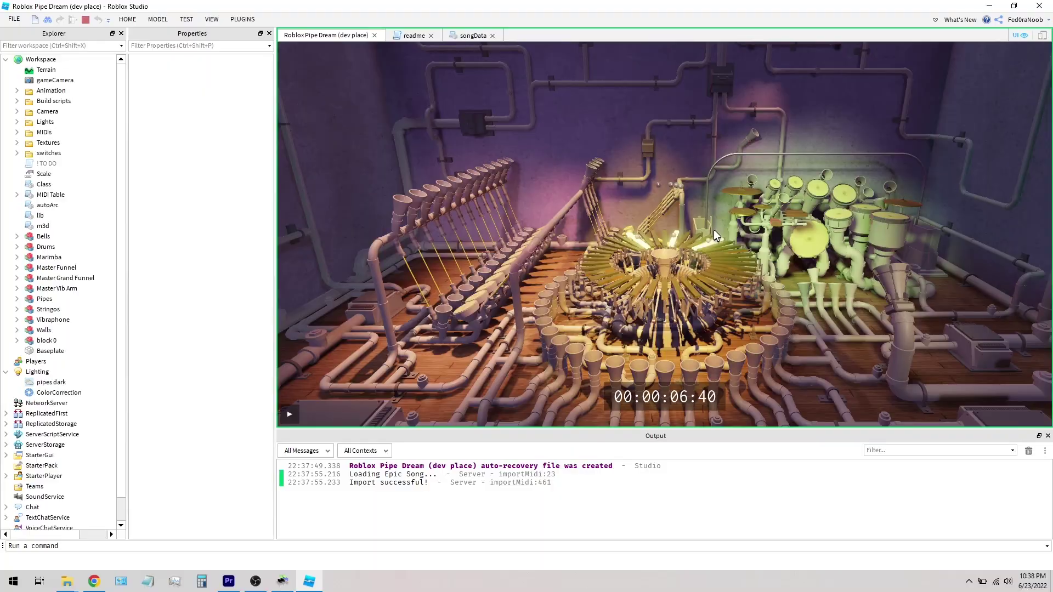
Set Lighting's Technology to Compatibility and start camera keyframe playback
scroll(30, 143, "down", 1)
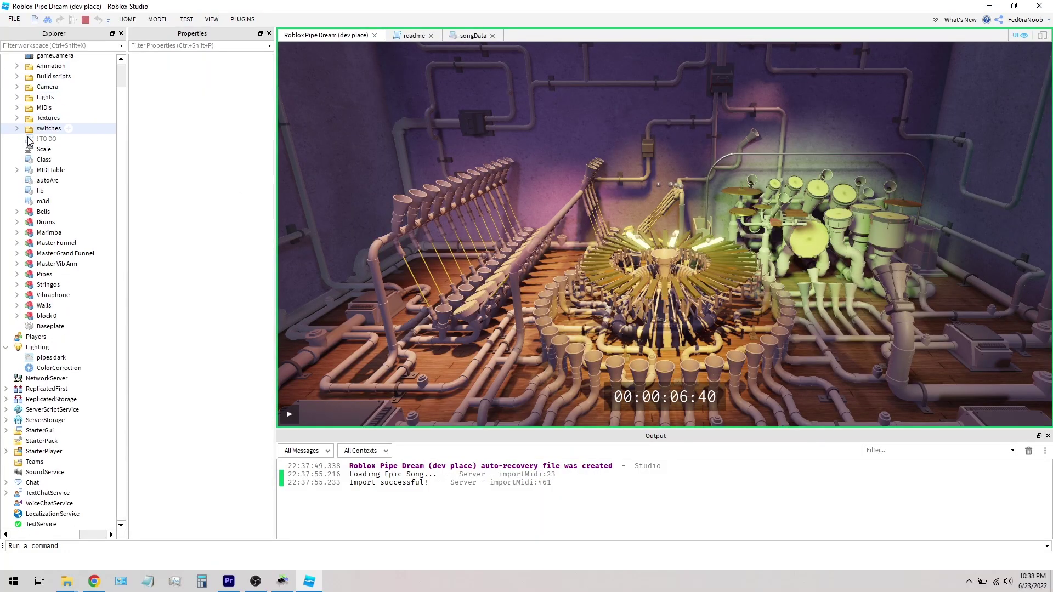
left_click(38, 347)
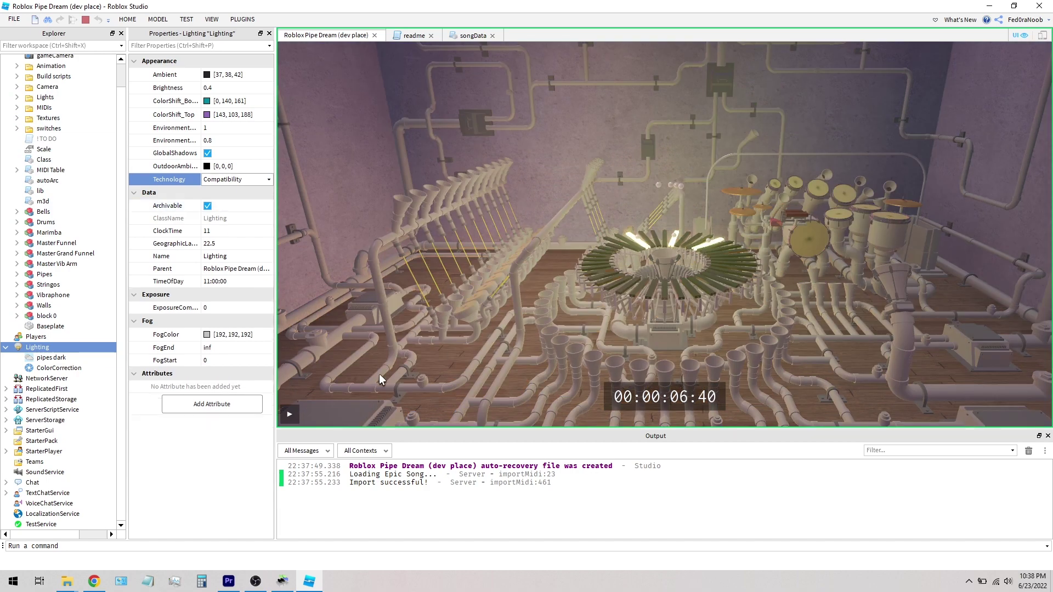
left_click(291, 415)
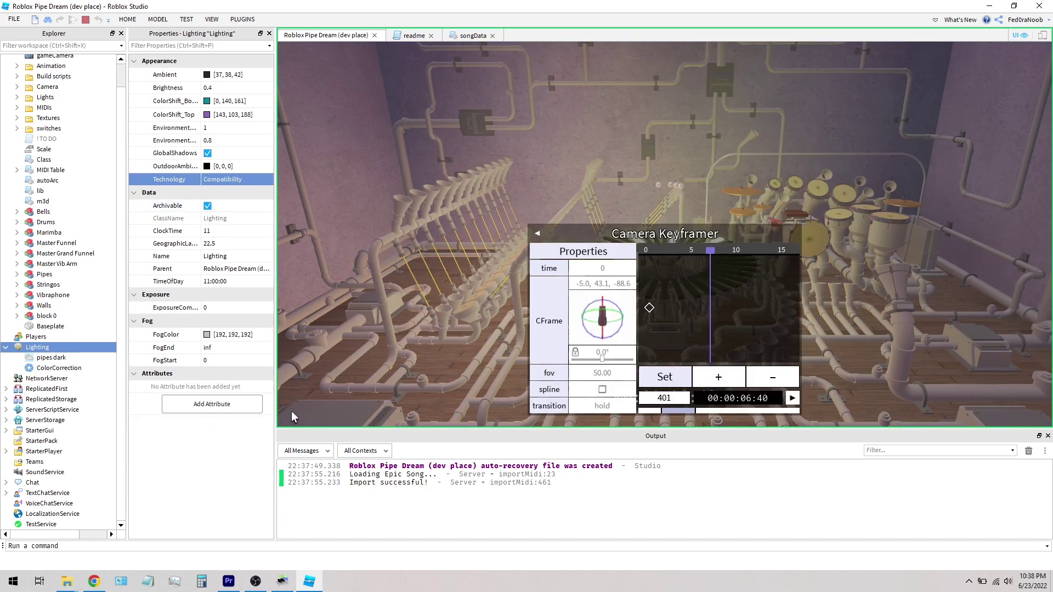
left_click(790, 400)
left_click(540, 234)
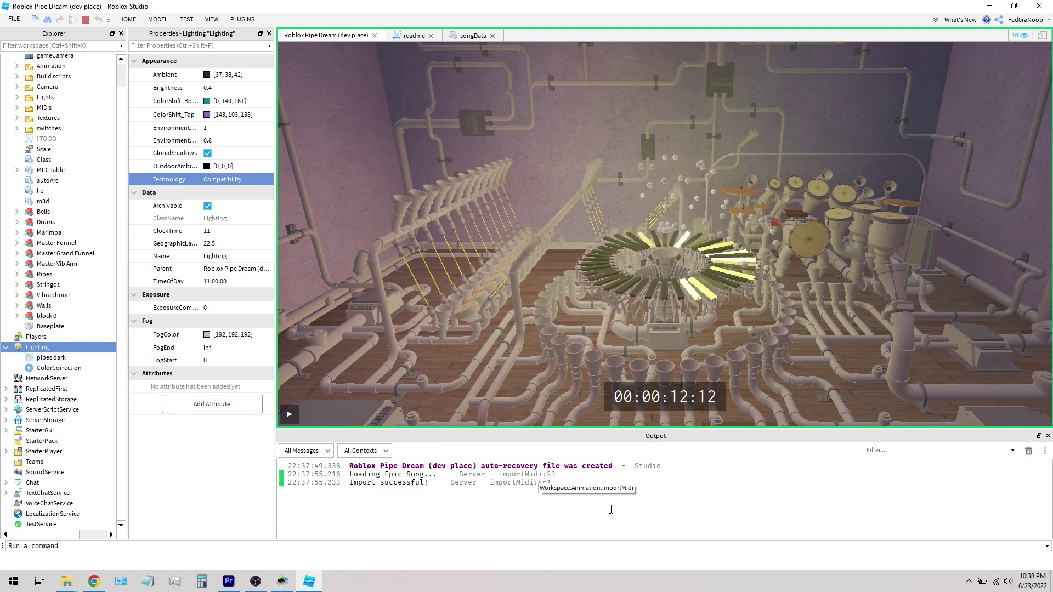
Stop the playtest and save Studio Camera Editor from ServerStorage as a local plugin
key("alt+F4")
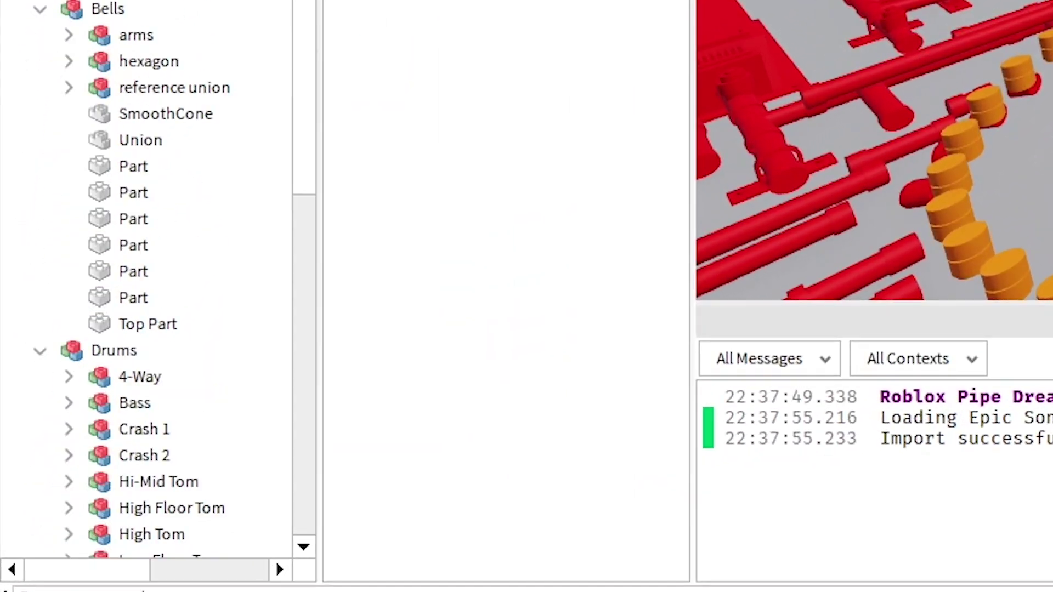
scroll(106, 122, "down", 10)
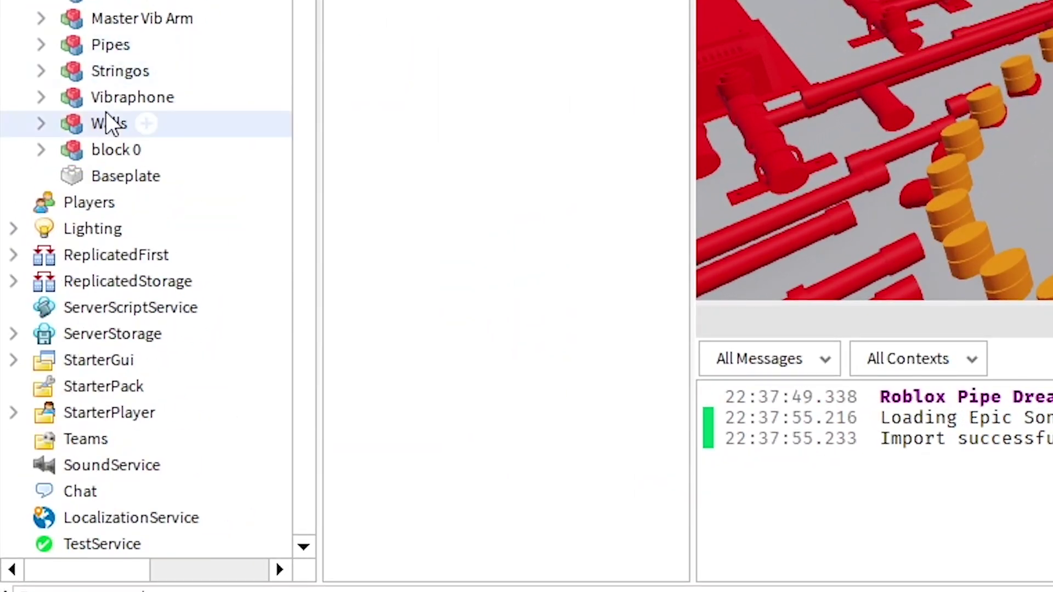
left_click(13, 334)
scroll(130, 340, "down", 2)
right_click(128, 335)
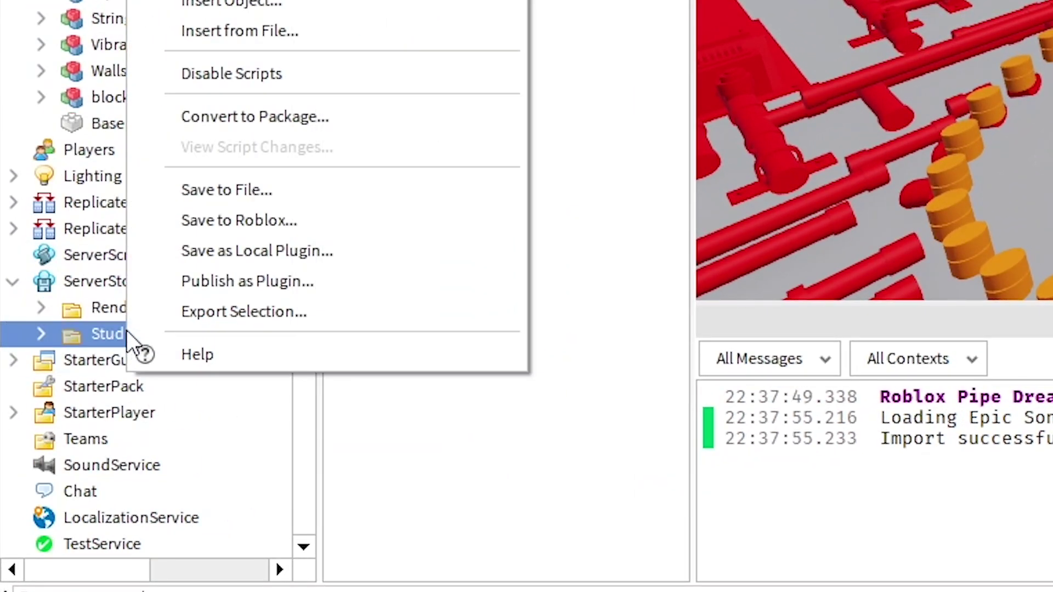
left_click(298, 261)
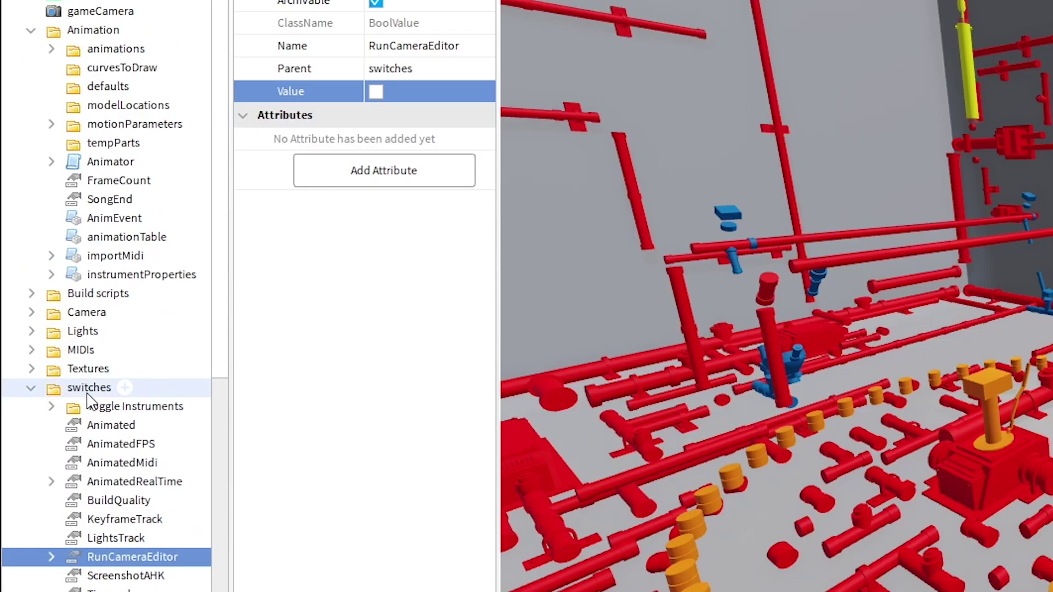
left_click(150, 555)
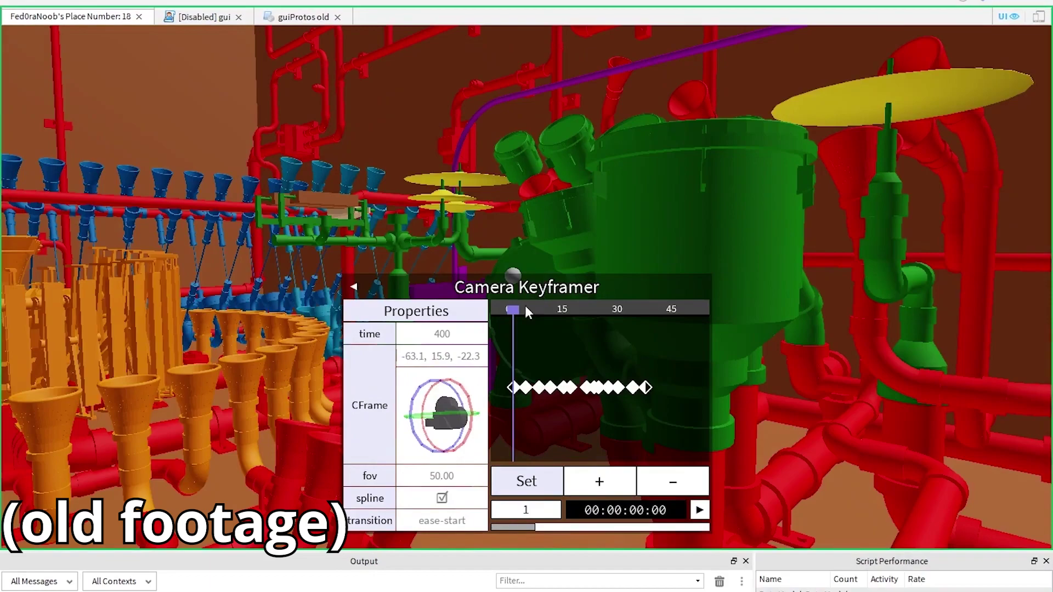
Scrub the Camera Keyframer timeline to about 32 s, then to 0 and 10 s, previewing each camera position
left_click_drag(519, 315, 675, 350)
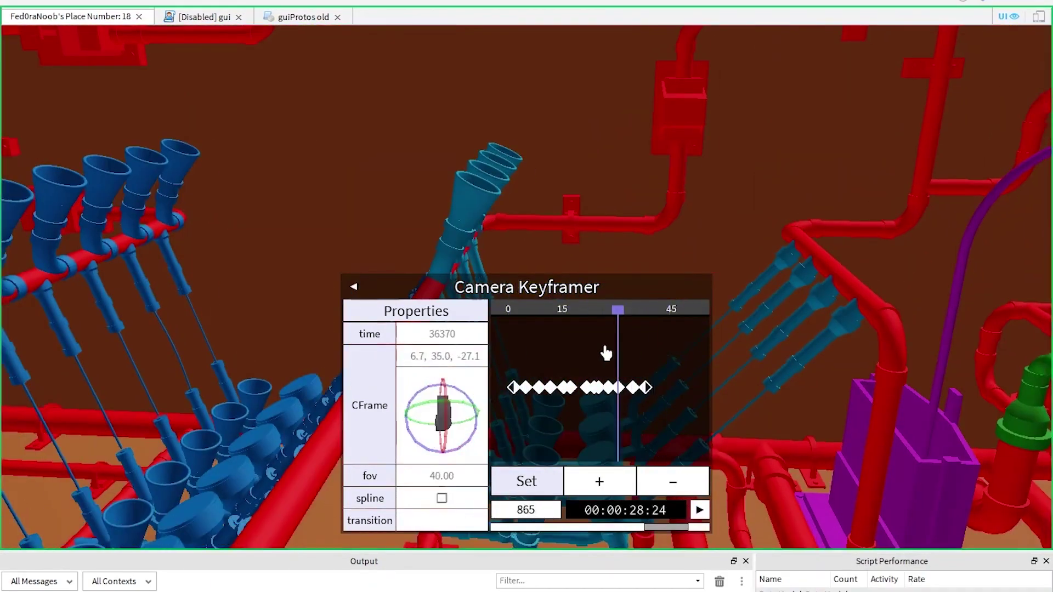
left_click_drag(606, 354, 578, 331)
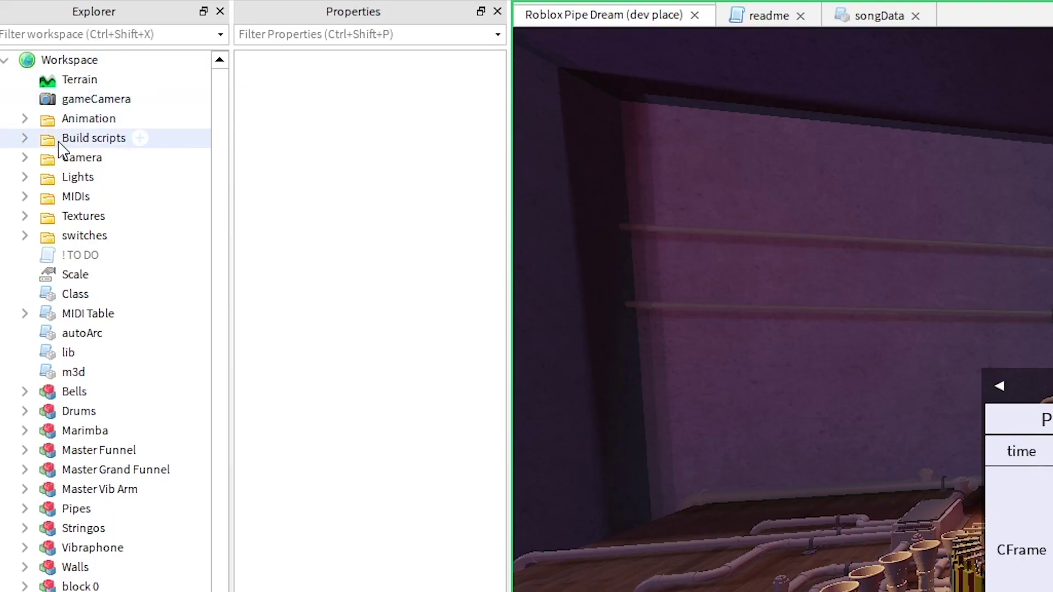
Expand Camera > keyframes (camera 0001–0008) in Explorer and choose Save to File on the keyframes folder
left_click(24, 158)
double_click(67, 178)
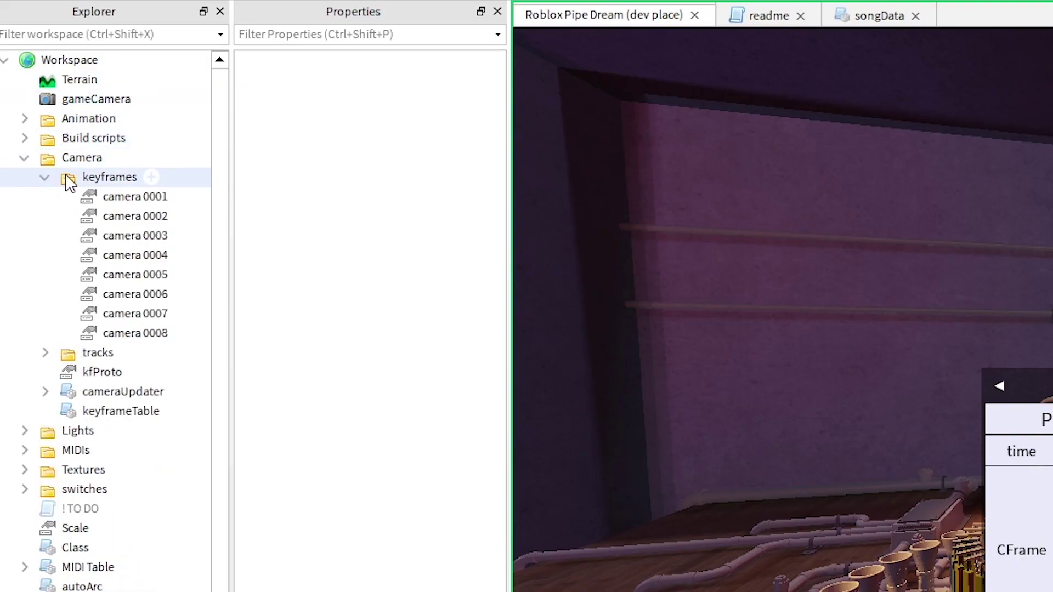
right_click(110, 192)
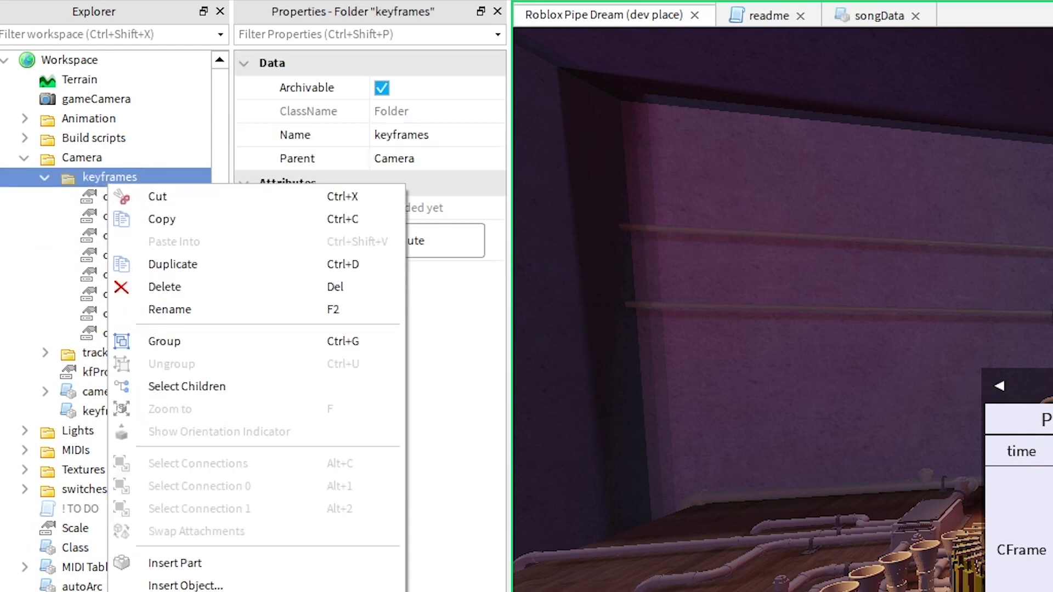
left_click(181, 591)
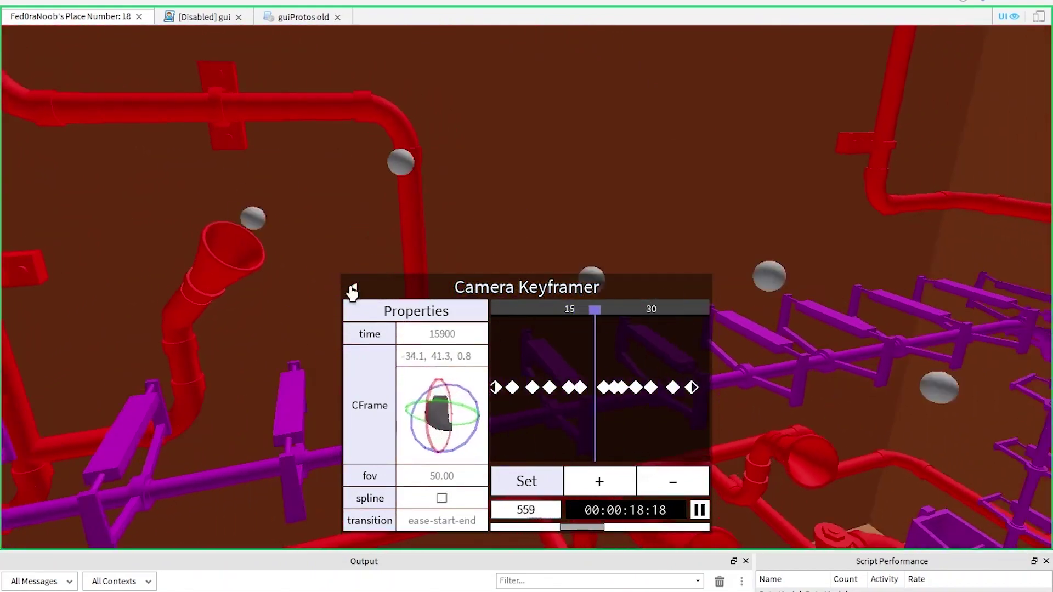
left_click(354, 286)
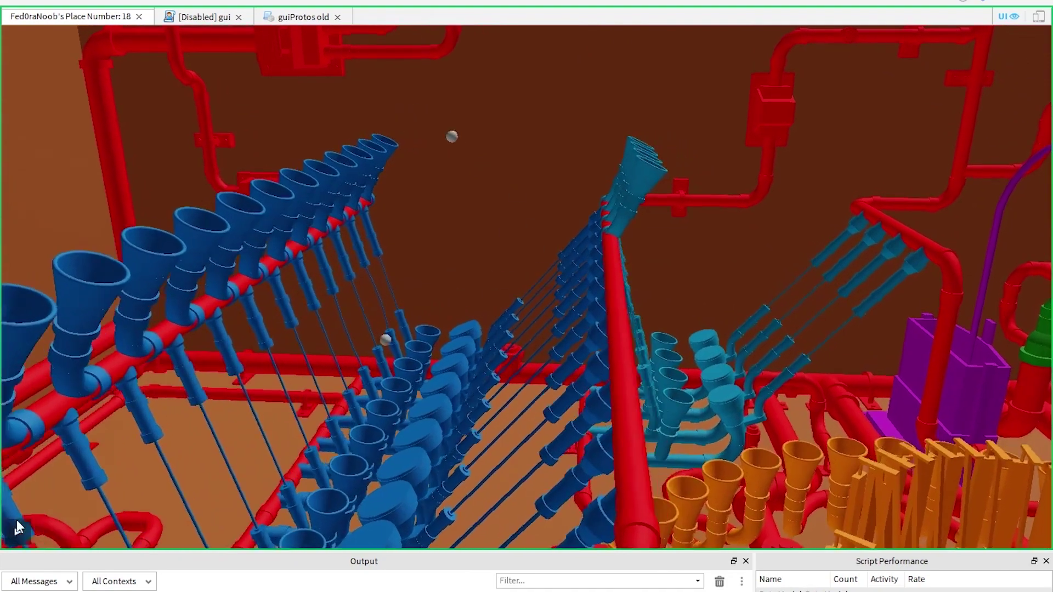
left_click(19, 526)
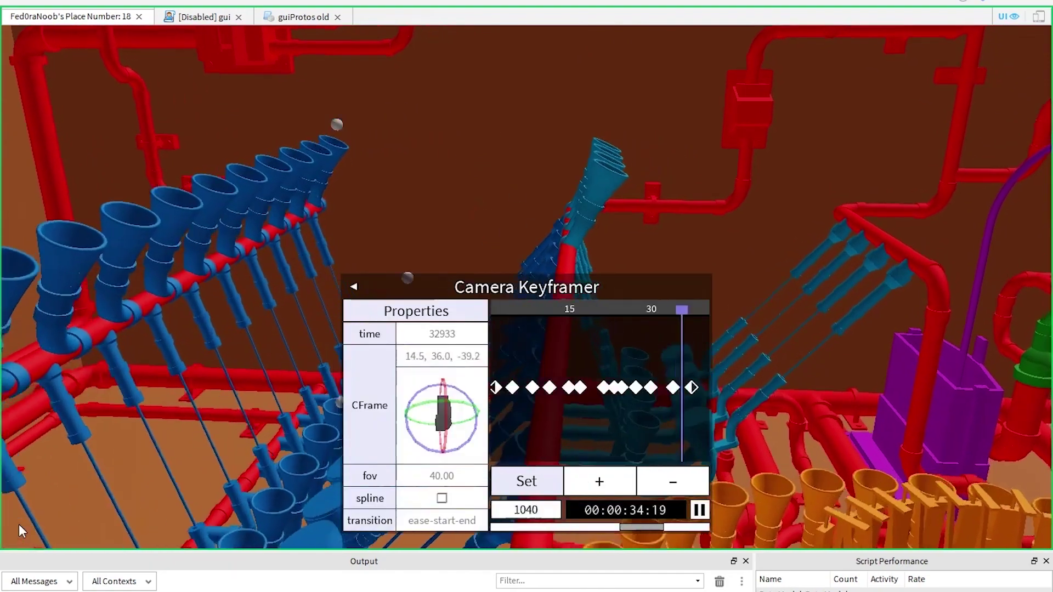